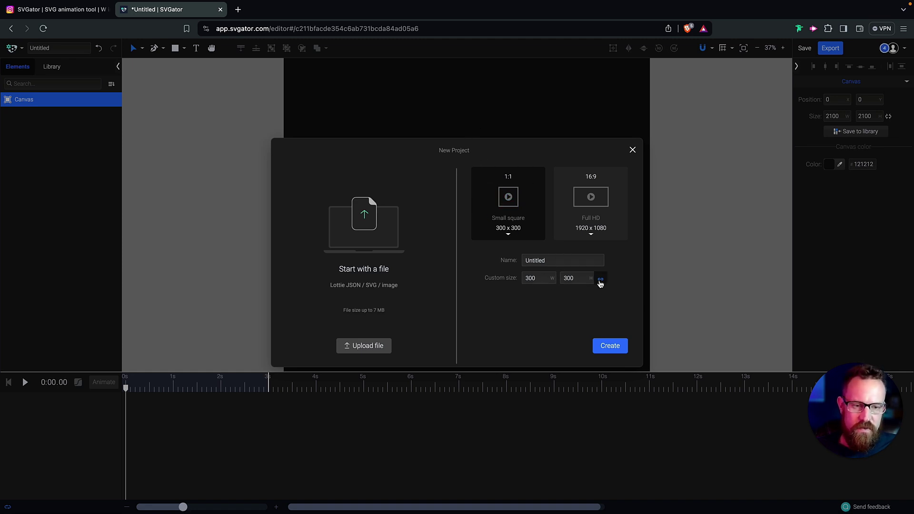
Create a new project with a custom 2100 × 2100 px canvas.
drag(539, 280, 511, 277)
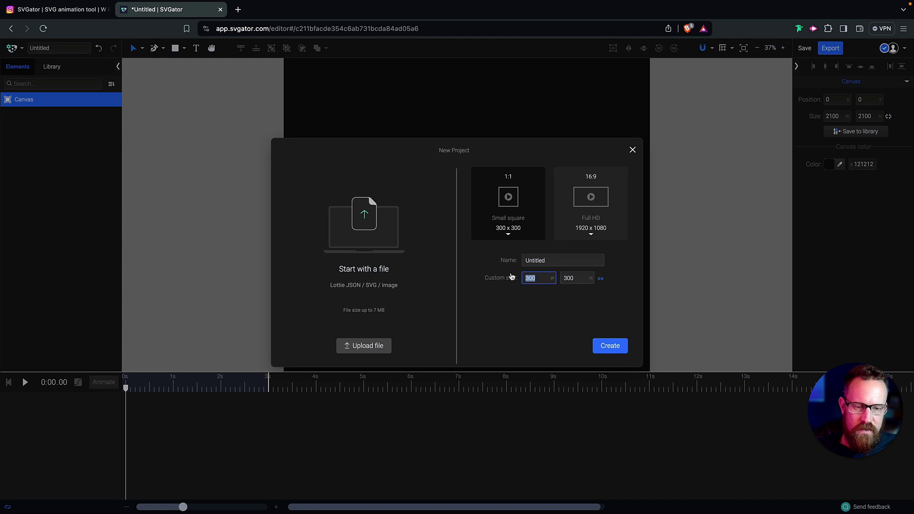
text(21)
key(Tab)
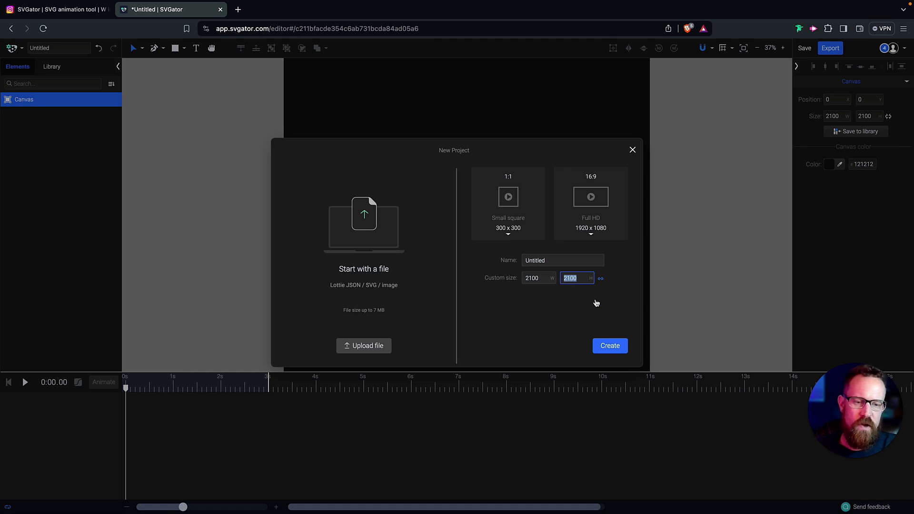
click(612, 347)
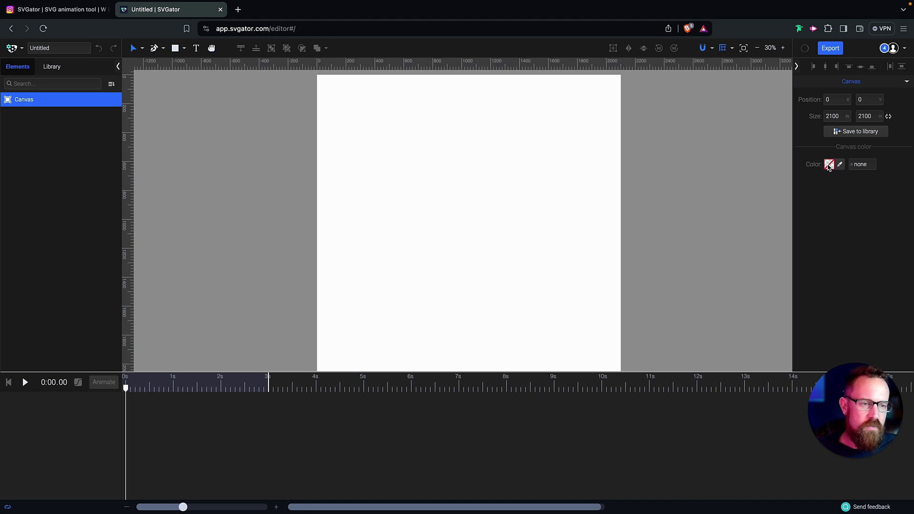
Set the Canvas color to a solid dark grey #1E1E1E.
click(829, 164)
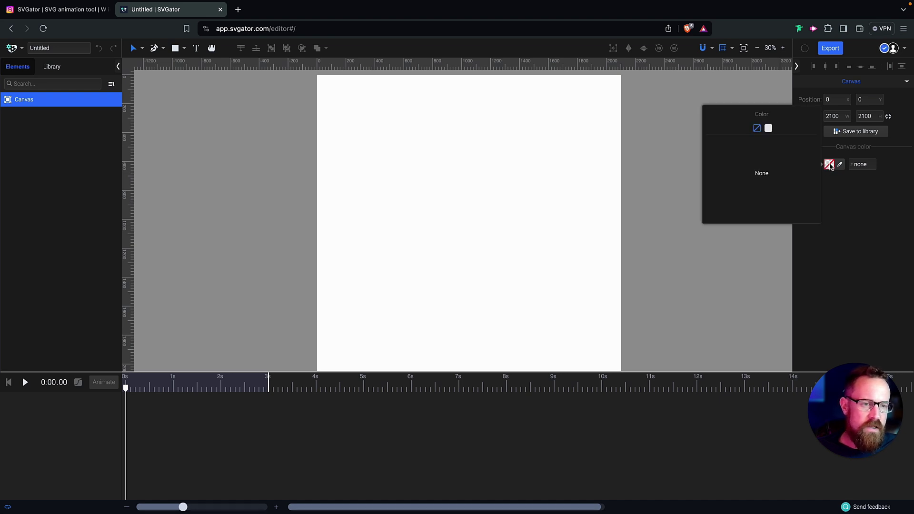
click(768, 129)
click(705, 204)
drag(705, 205, 704, 204)
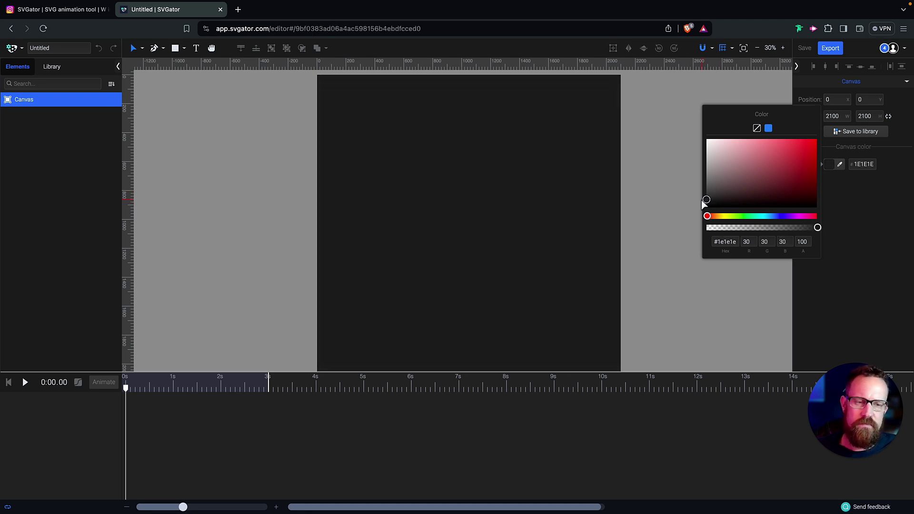
click(523, 209)
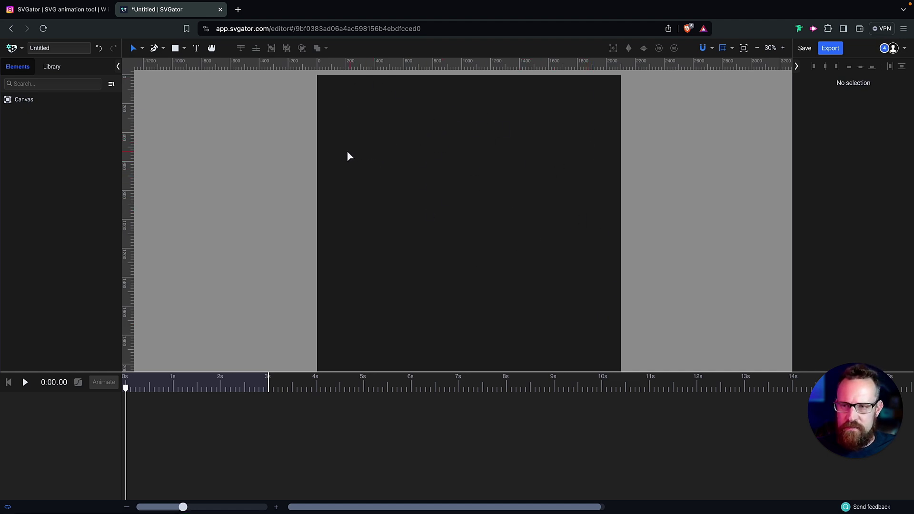
Draw a rectangle and size it to 1740 px with width and height linked.
click(184, 48)
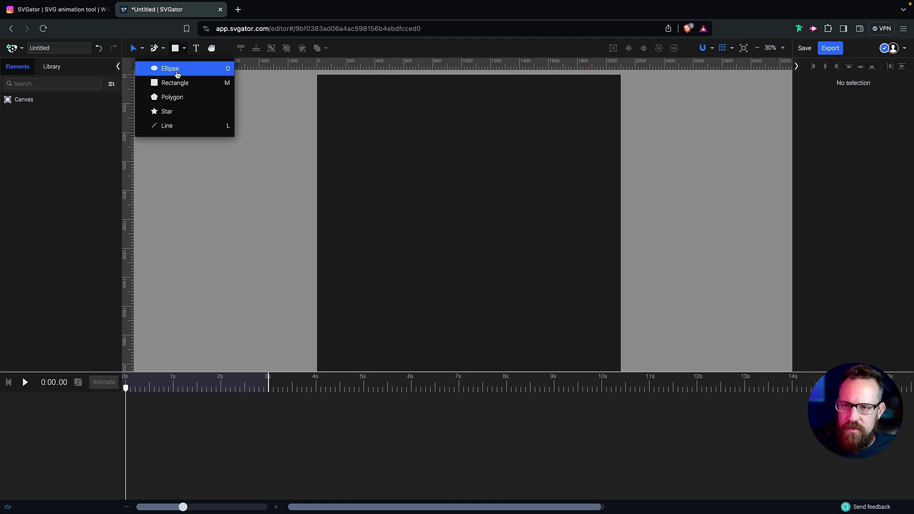
click(177, 83)
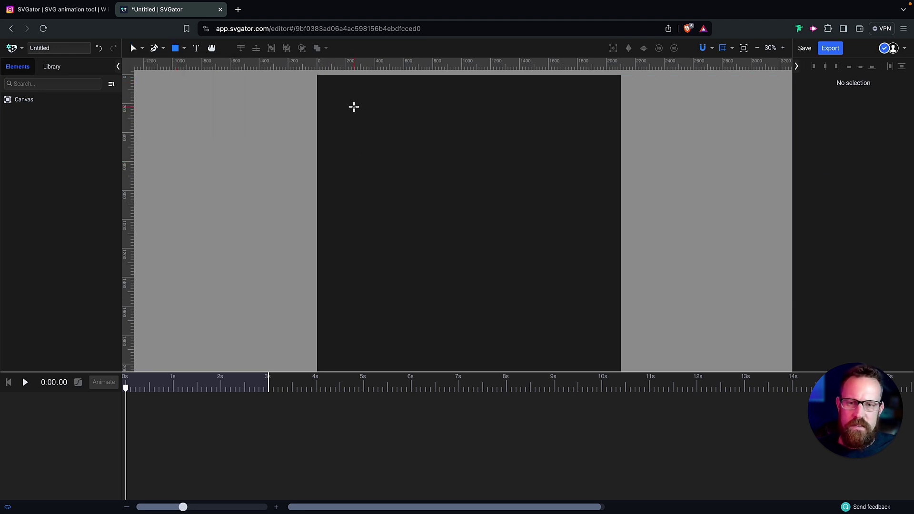
click(353, 107)
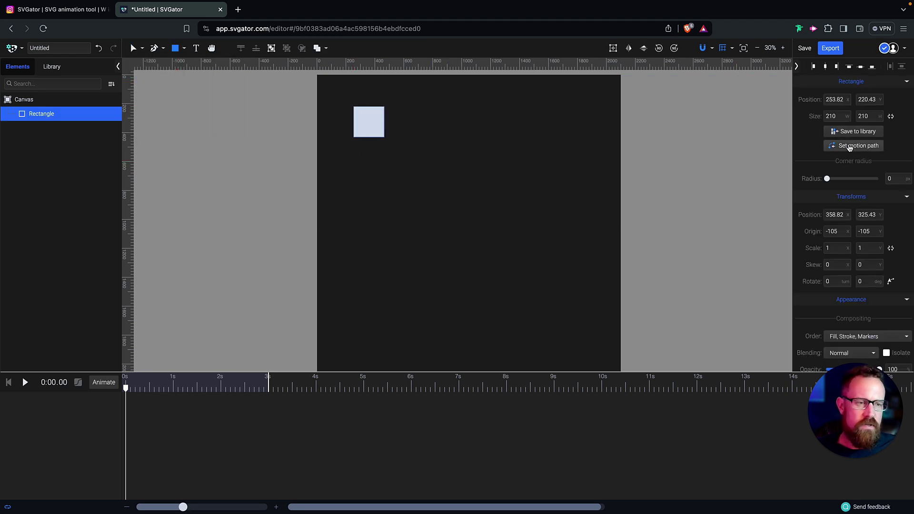
click(889, 116)
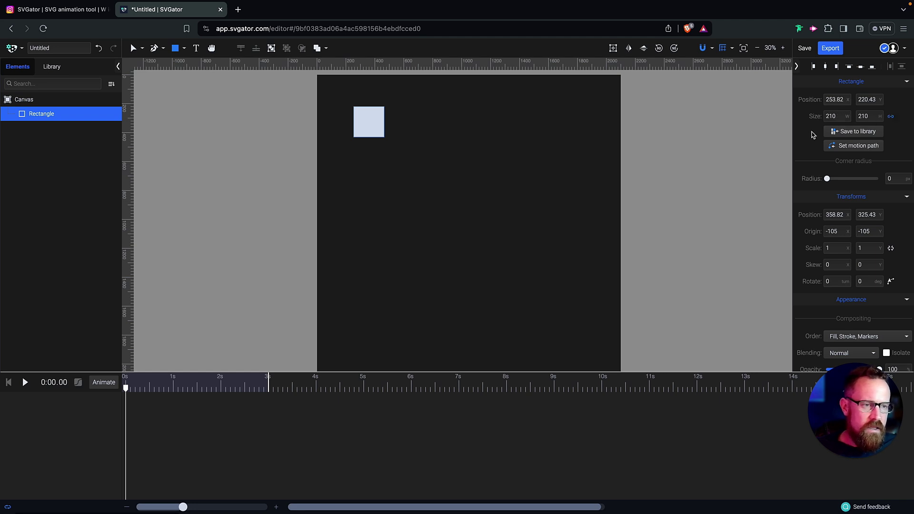
click(829, 116)
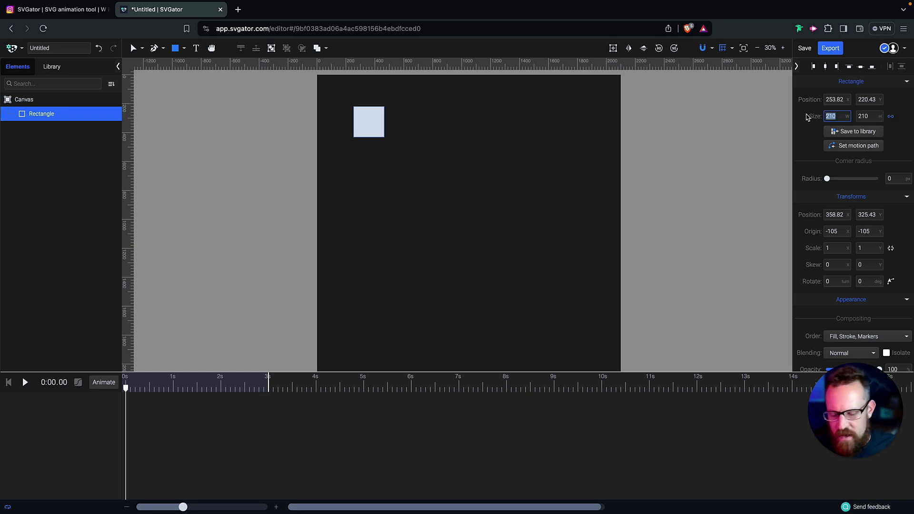
text(174)
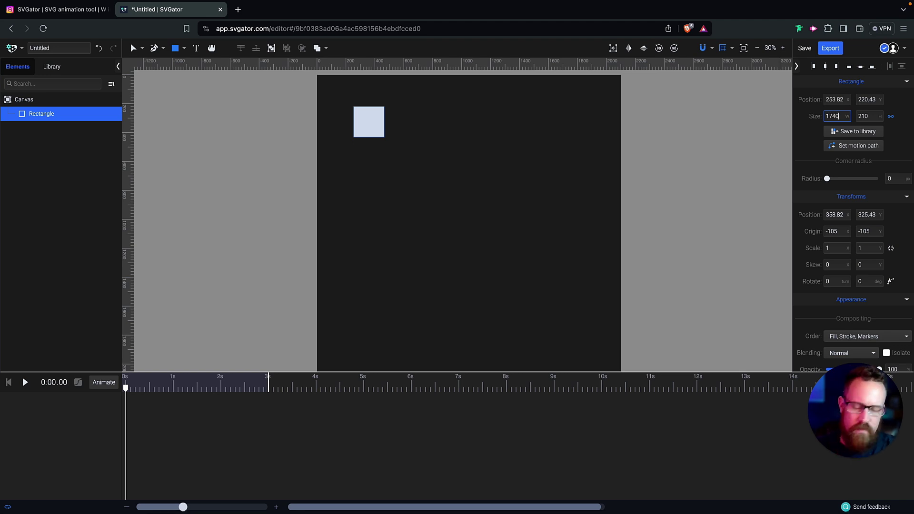
key(Tab)
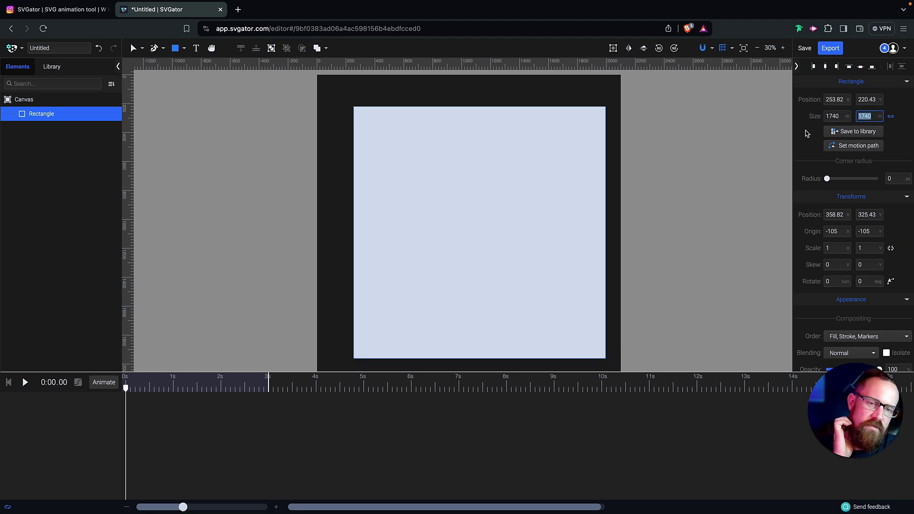
Swap fill and stroke so the square becomes an outline frame.
scroll(906, 210, down, 1)
scroll(905, 209, down, 4)
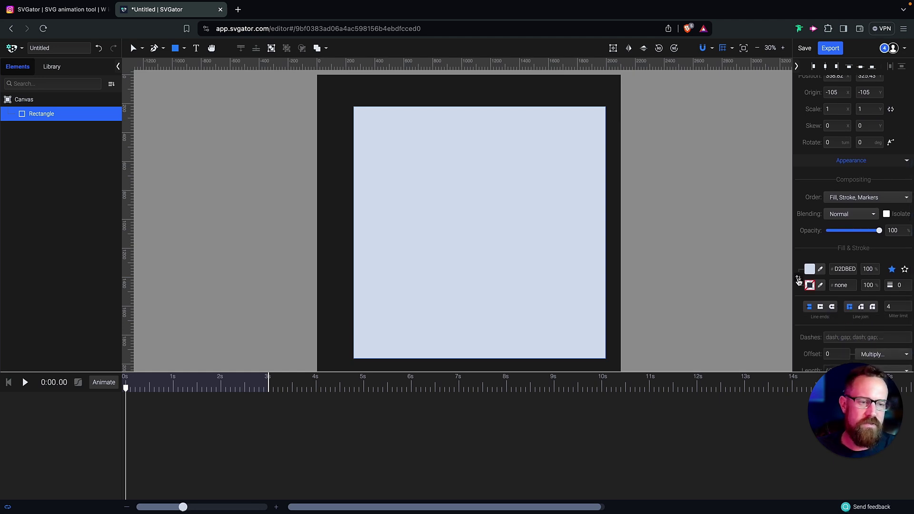
click(798, 279)
click(133, 49)
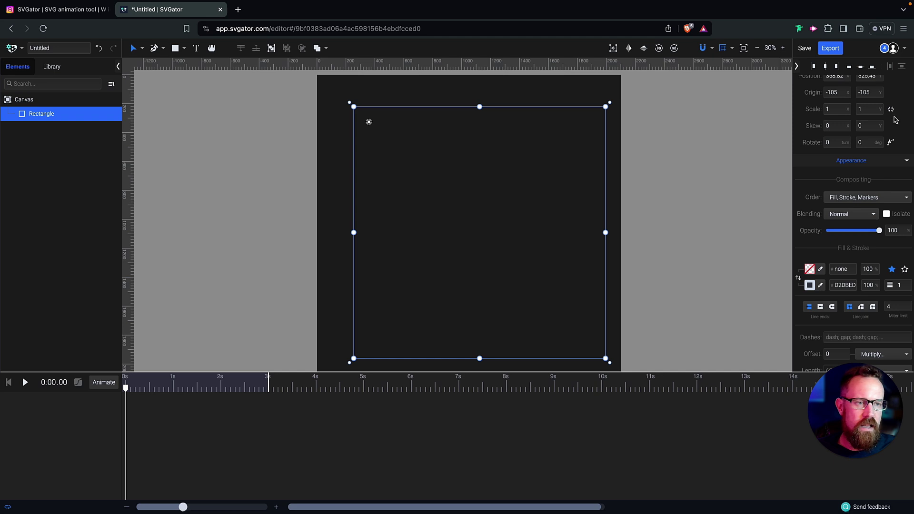
Centre the frame horizontally and vertically, centre its origin, and lock its layer.
scroll(907, 106, up, 3)
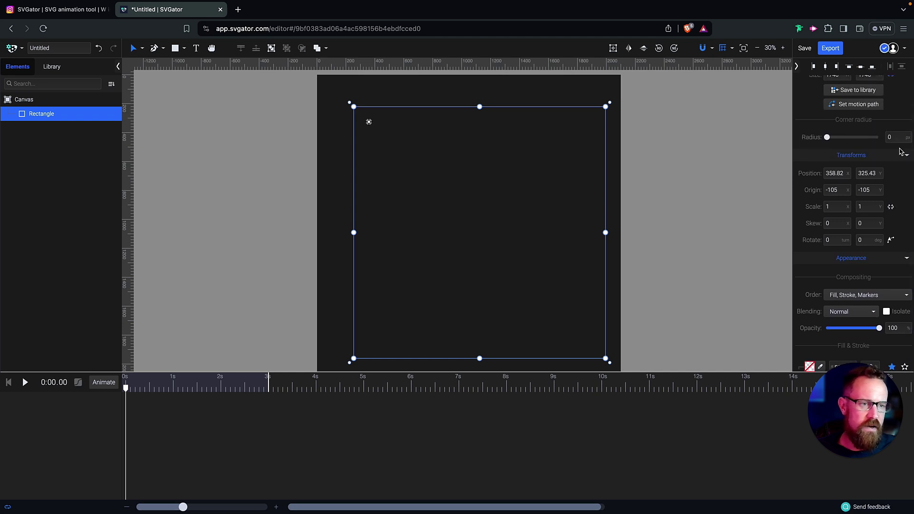
scroll(899, 151, up, 1)
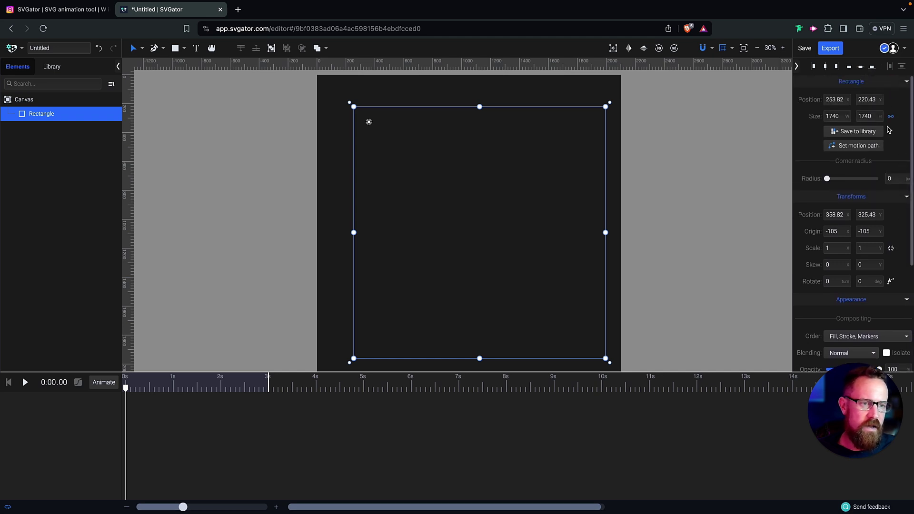
click(825, 67)
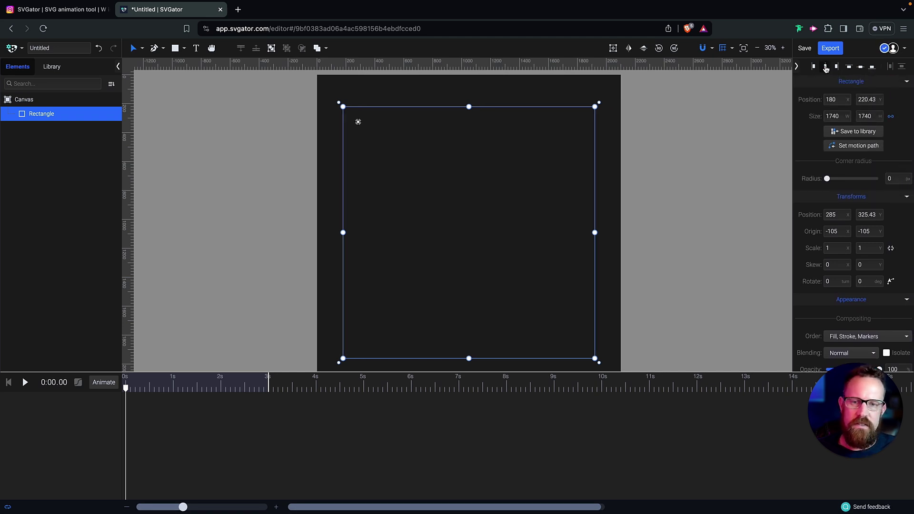
click(860, 67)
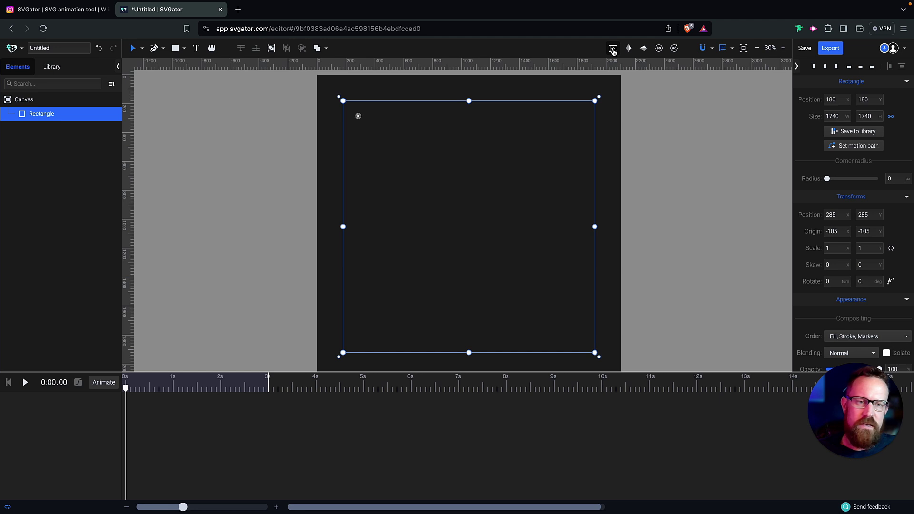
click(613, 49)
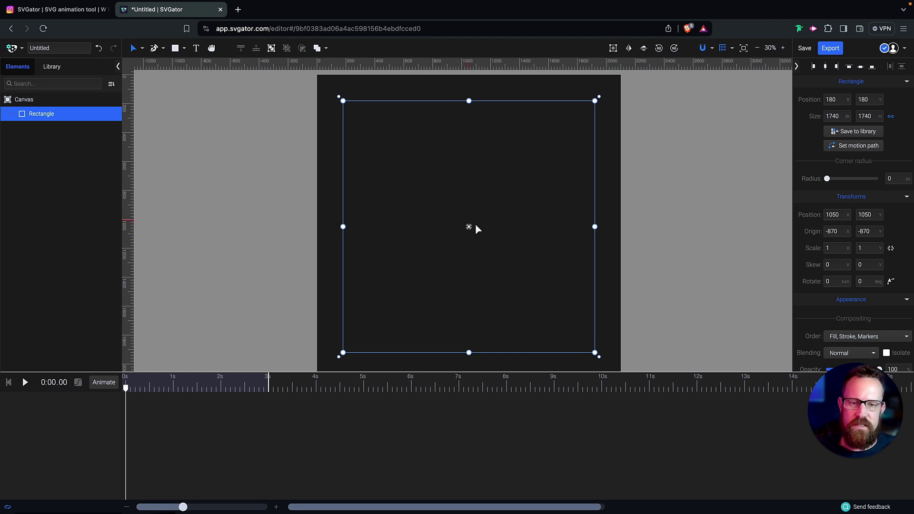
click(648, 202)
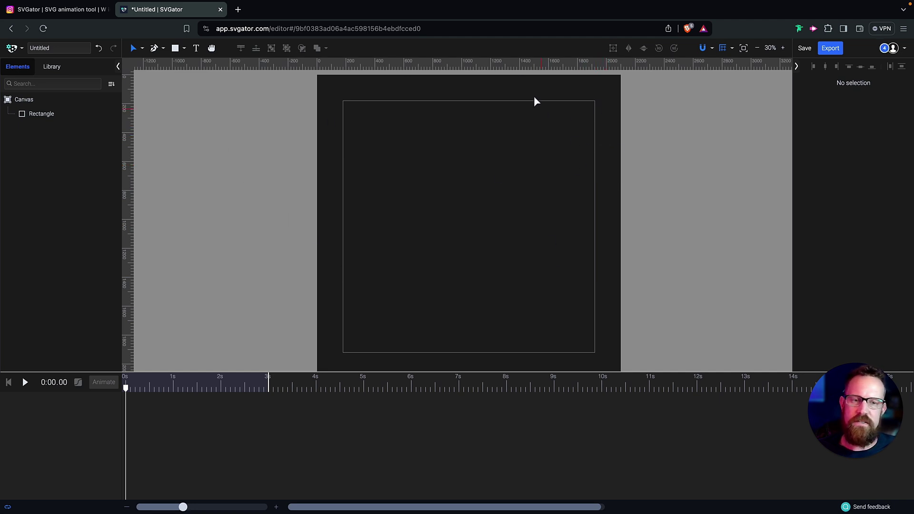
click(102, 114)
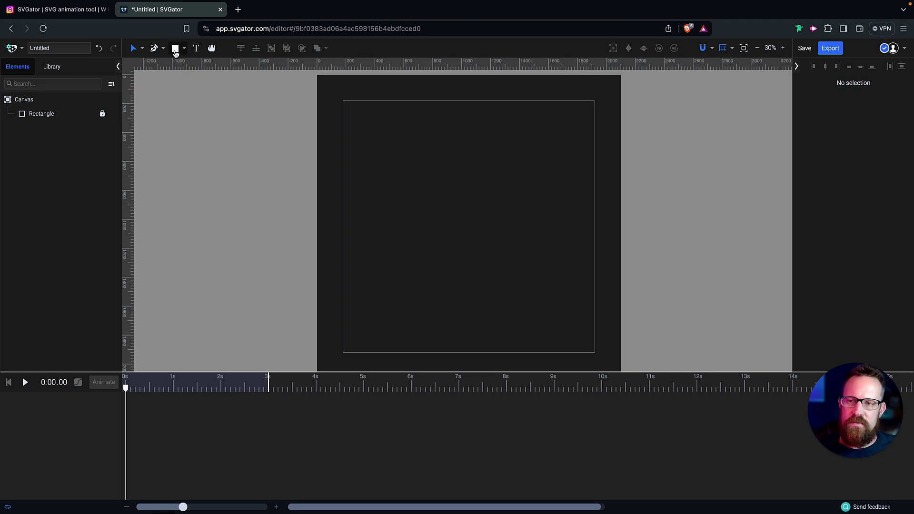
click(175, 50)
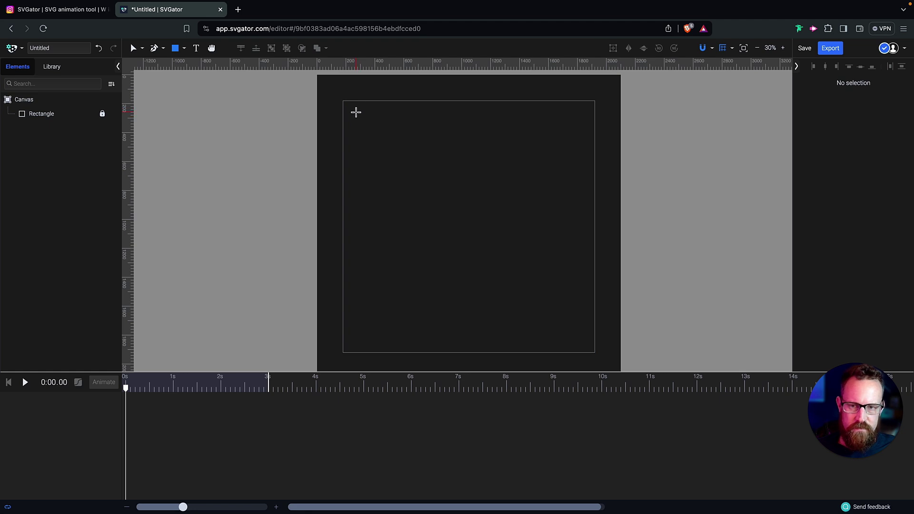
Draw a second square sized 780 px, centre its origin, and nudge it into place.
drag(356, 112, 386, 142)
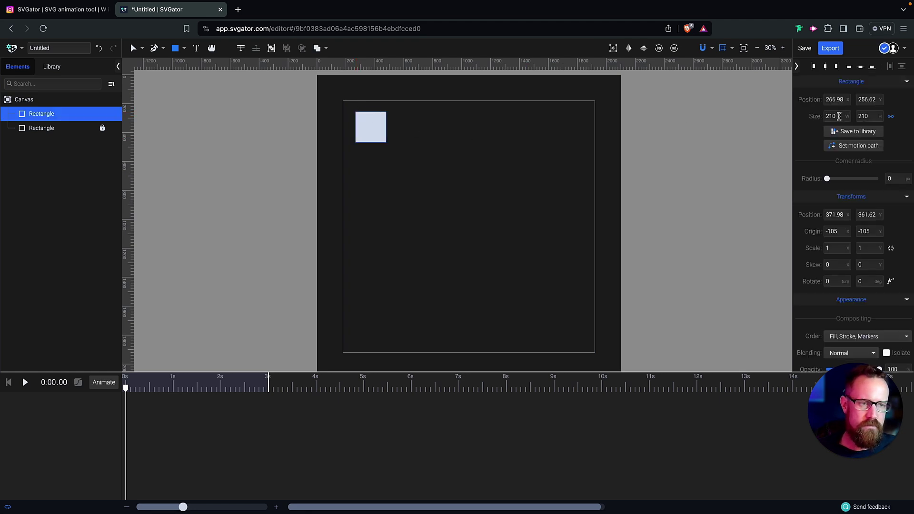
click(837, 116)
double_click(837, 116)
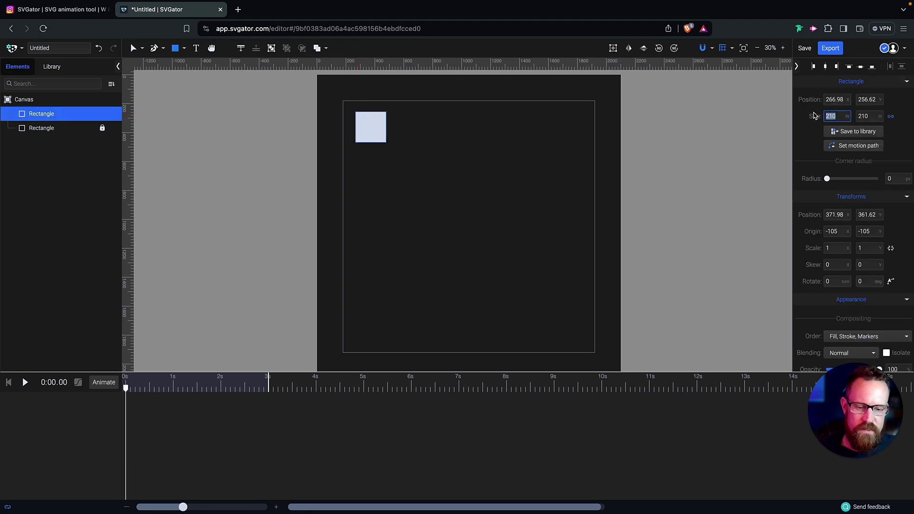
text(780)
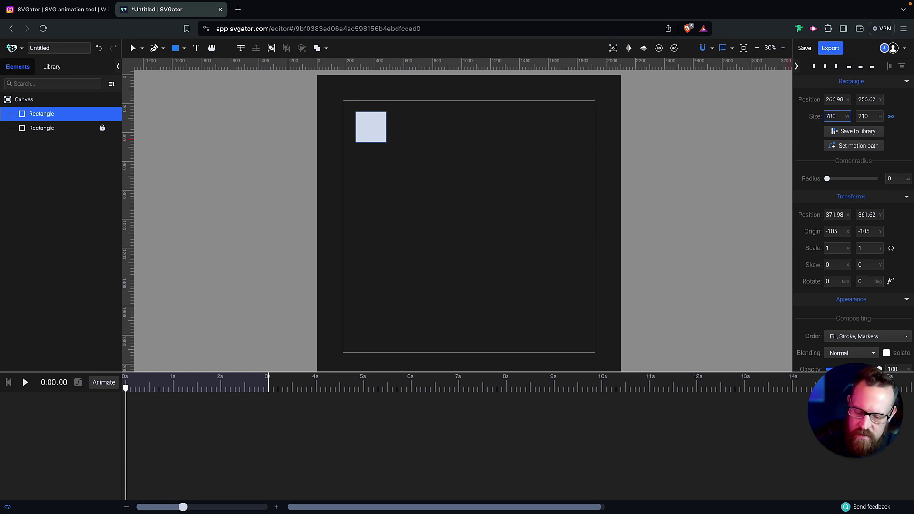
key(Tab)
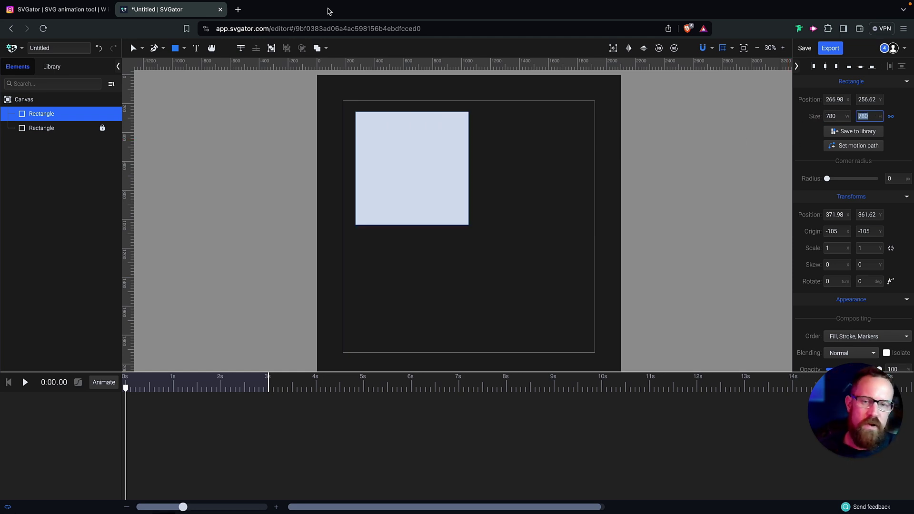
click(134, 48)
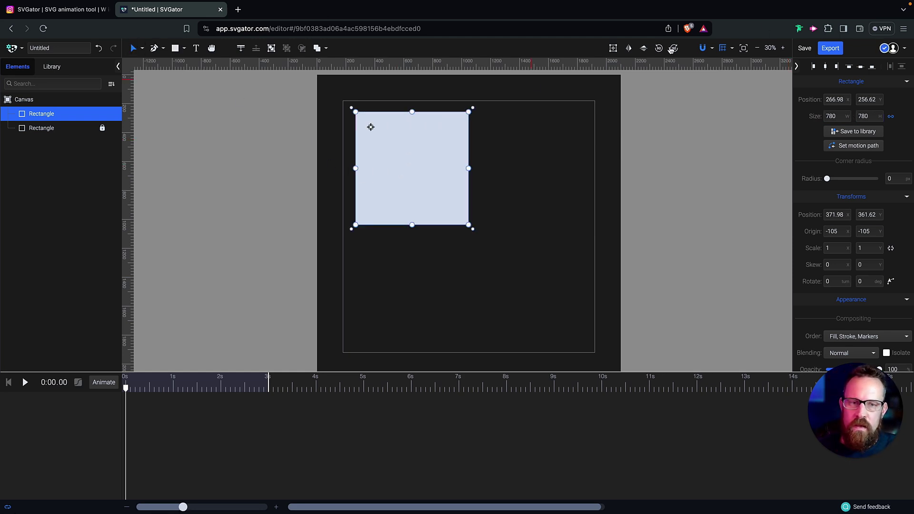
click(614, 50)
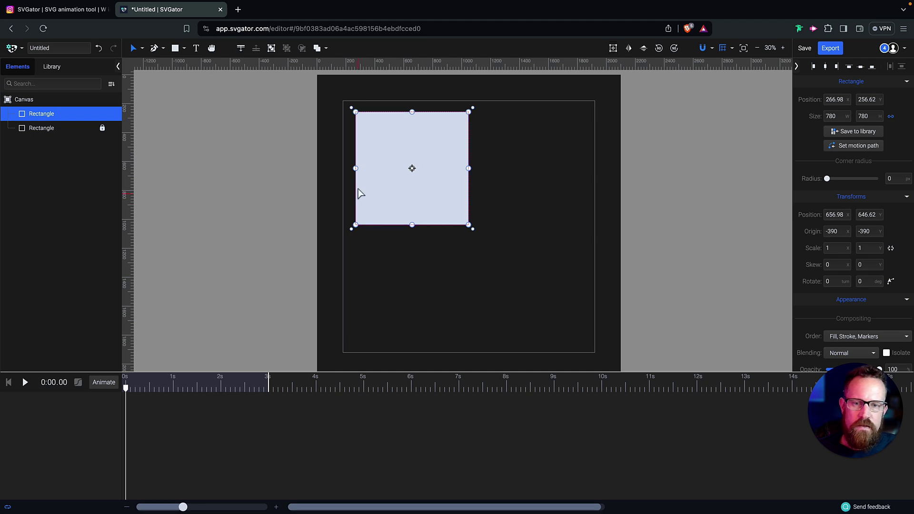
drag(430, 162, 420, 155)
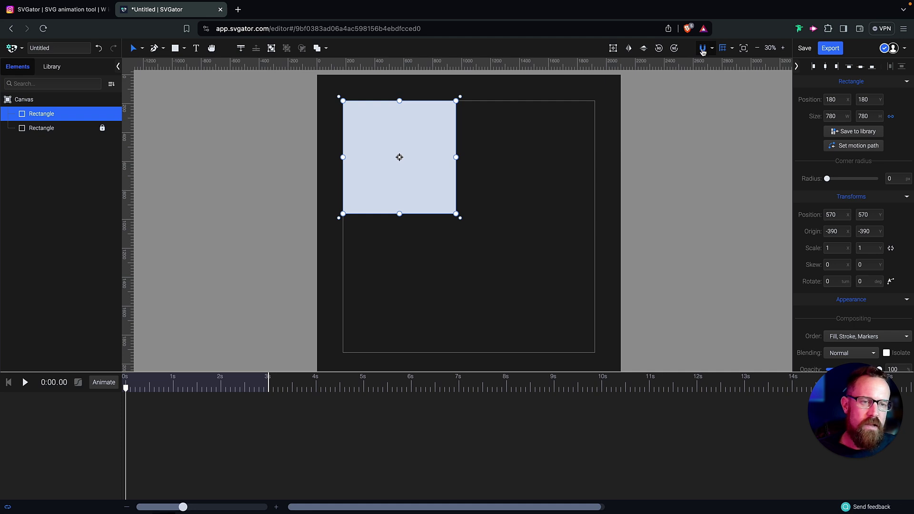
Disable snapping.
click(703, 48)
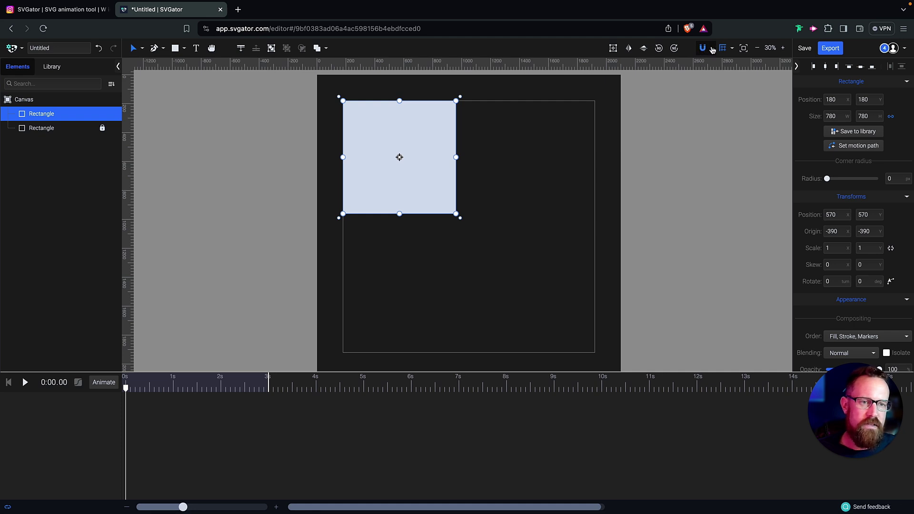
click(711, 48)
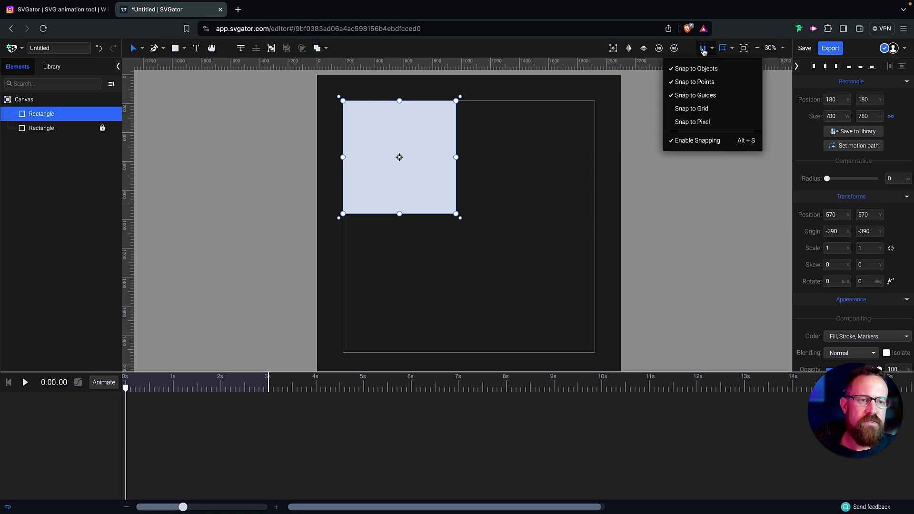
click(703, 49)
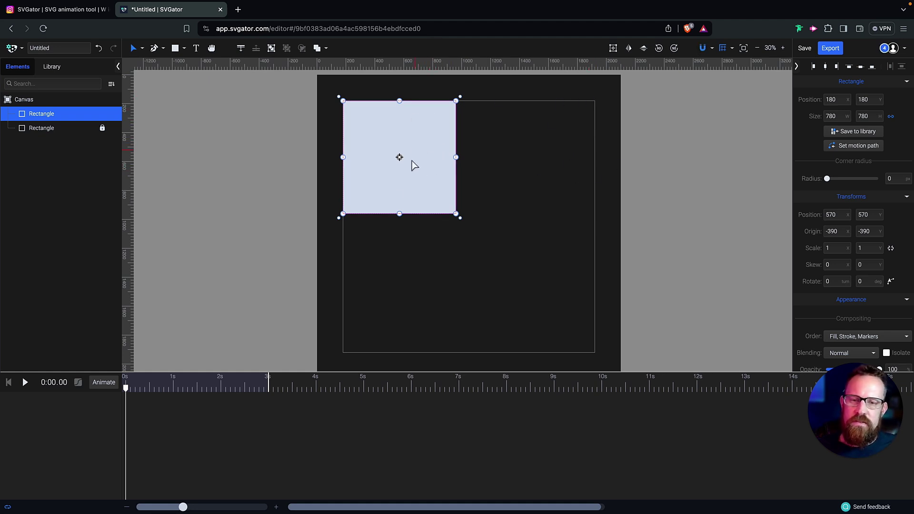
Rename the new square's layer to Rectangle1.
double_click(56, 115)
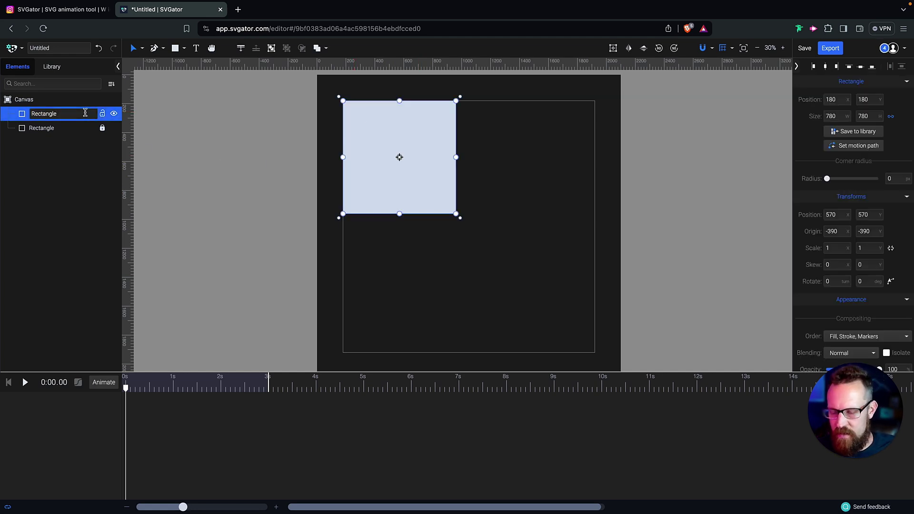
text(1)
key(Return)
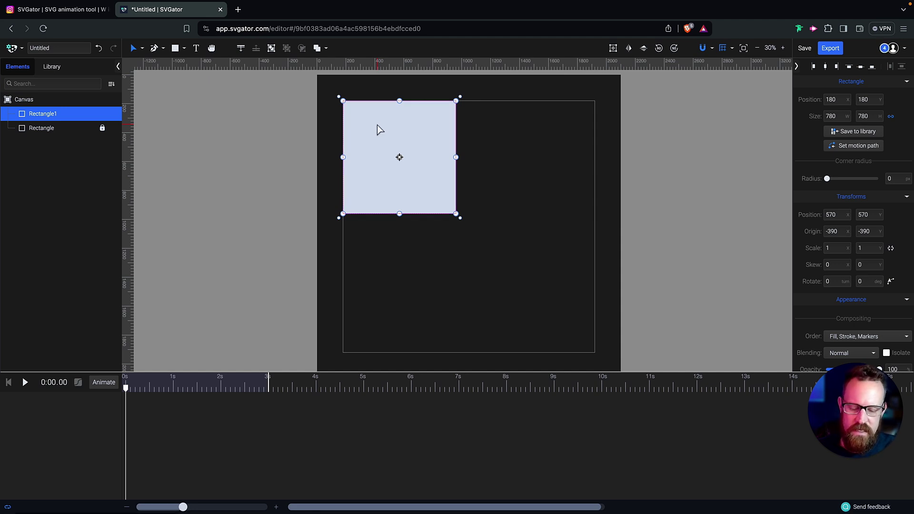
Copy the square to the top-right, bottom-left and bottom-right grid slots.
key(ctrl+d)
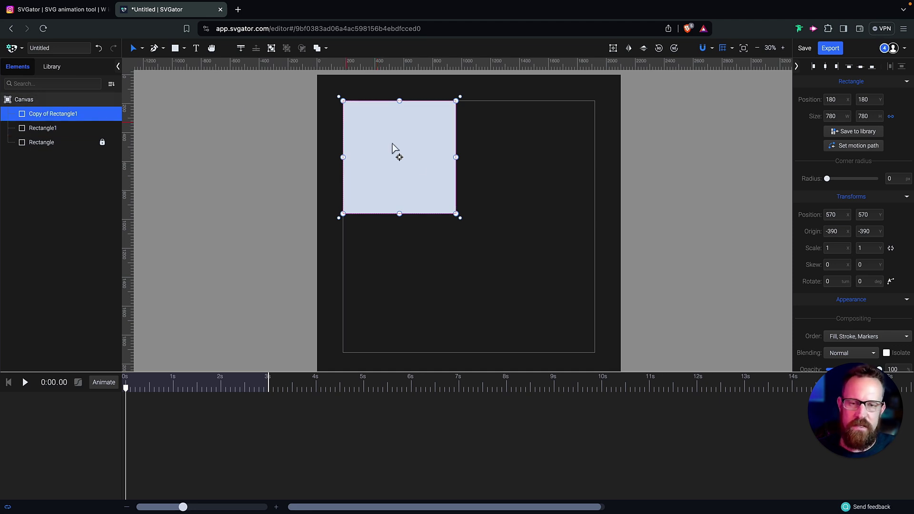
drag(422, 155, 560, 155)
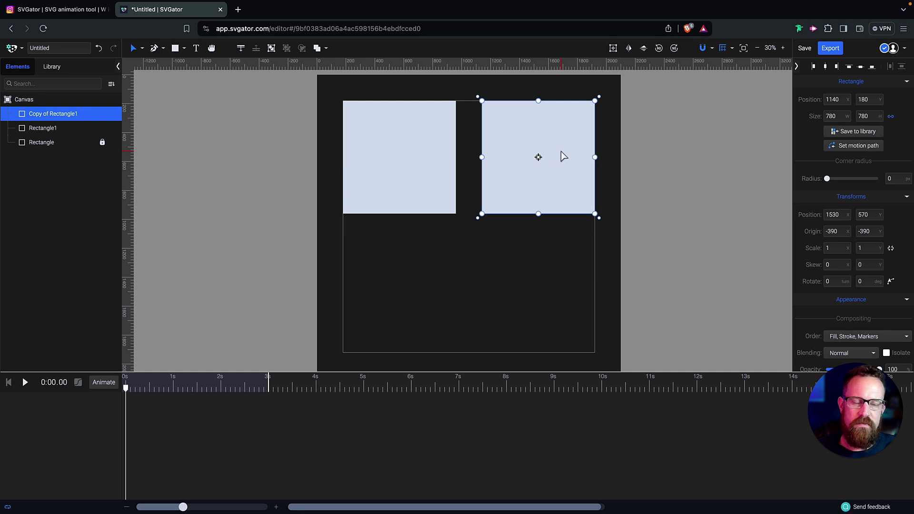
click(413, 141)
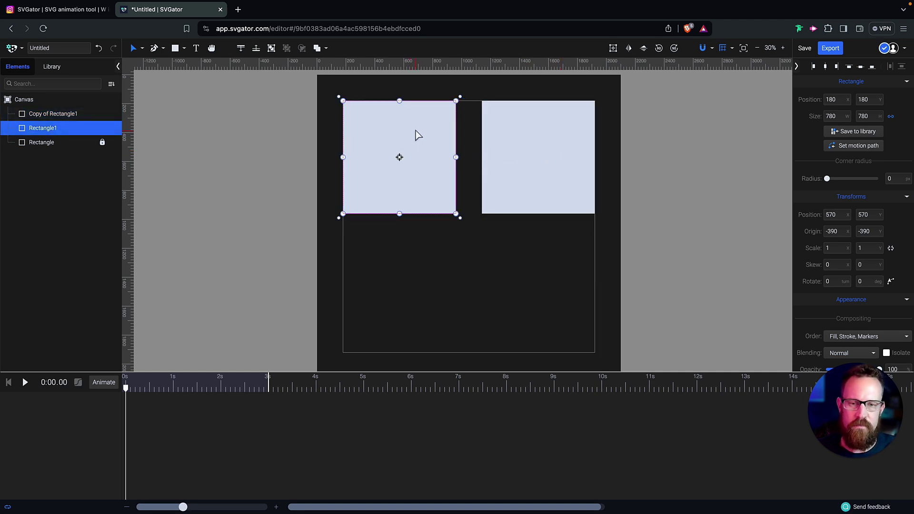
drag(418, 133, 416, 269)
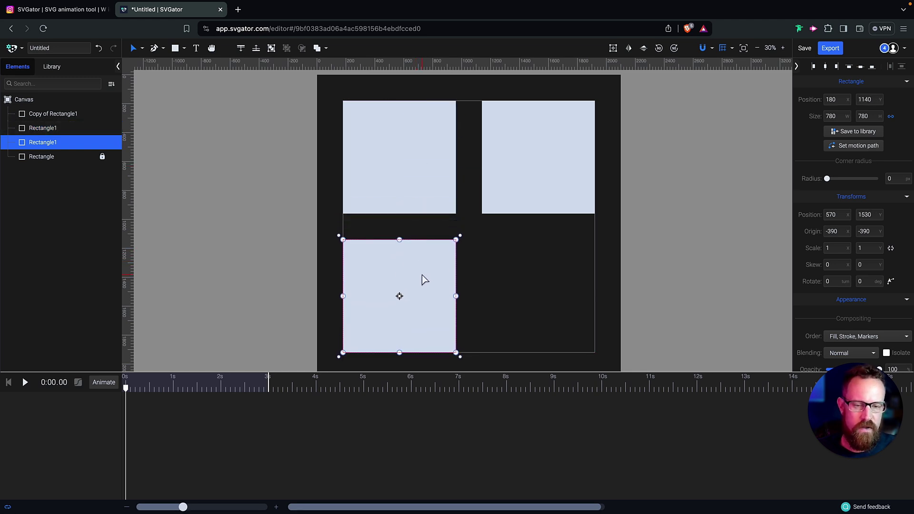
drag(422, 280, 563, 280)
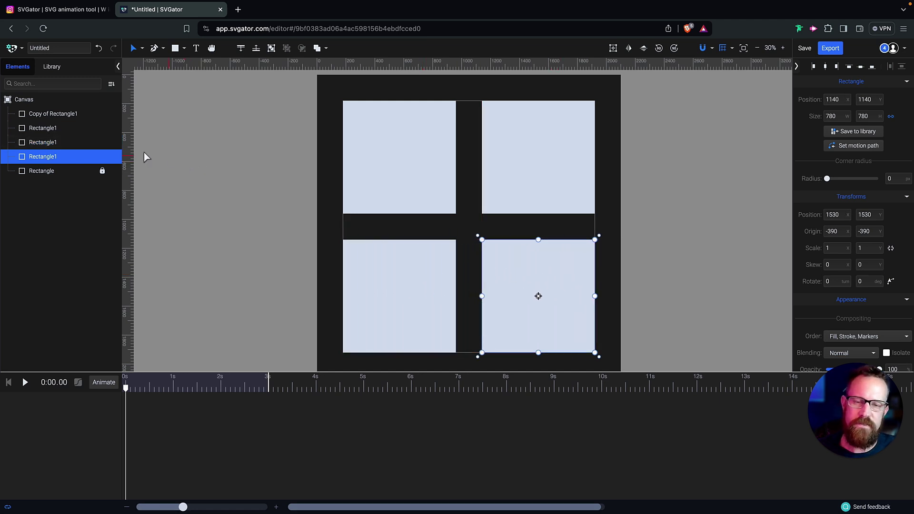
click(383, 148)
Move Rectangle1 to the top of the layer list and rename its copy Rectangle2.
drag(56, 129, 49, 116)
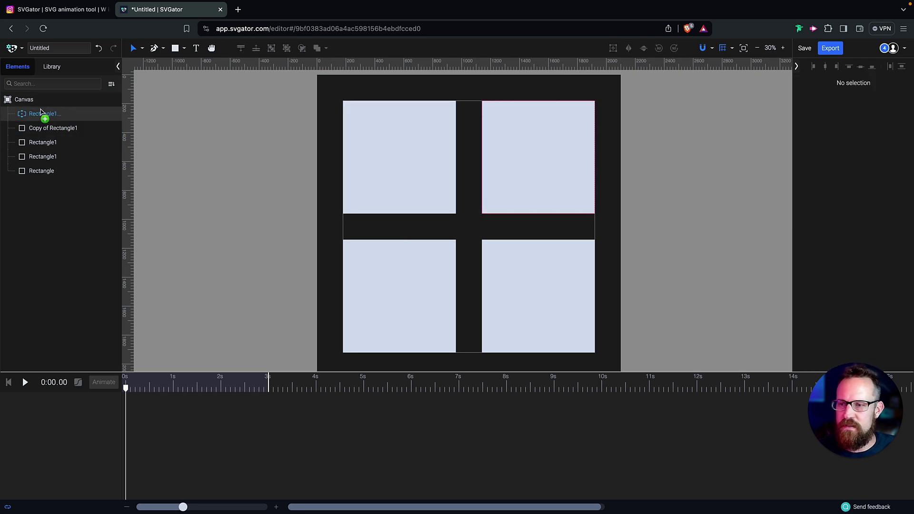
click(102, 170)
click(524, 143)
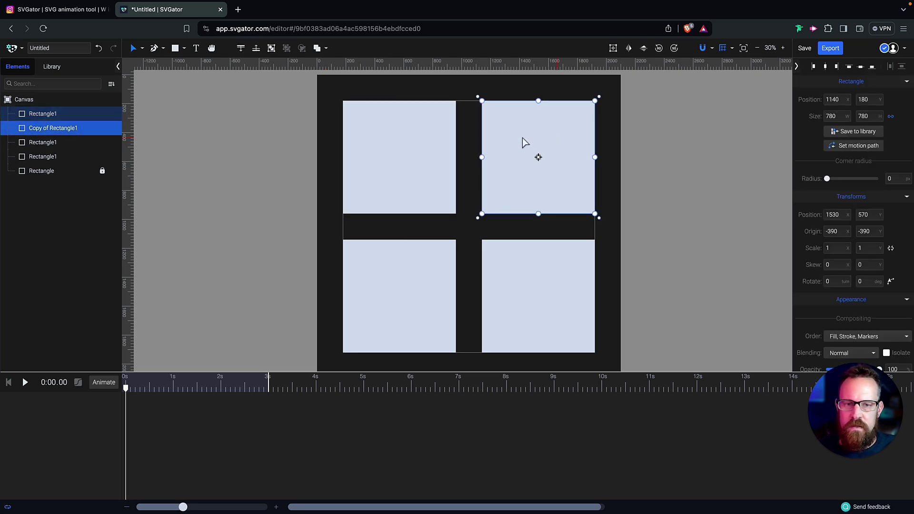
double_click(52, 128)
text(Rect)
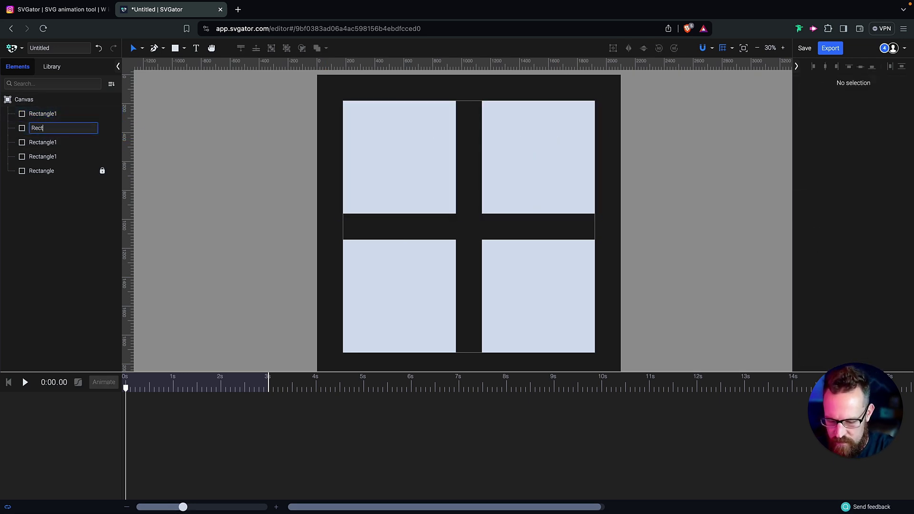
text(angle2)
key(Return)
Rename the square layers Square3, Square4, Square2 and Square1.
click(52, 142)
double_click(55, 143)
text(Square3)
key(Return)
double_click(58, 157)
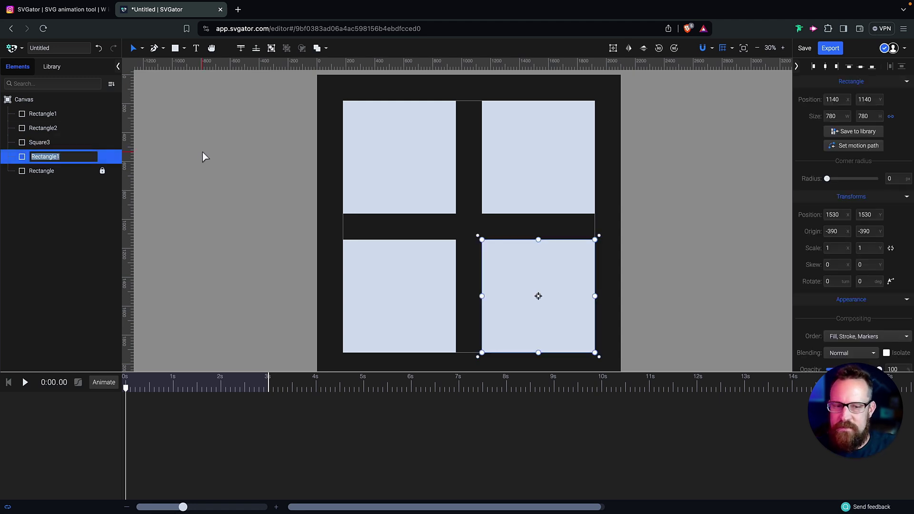
text(Square)
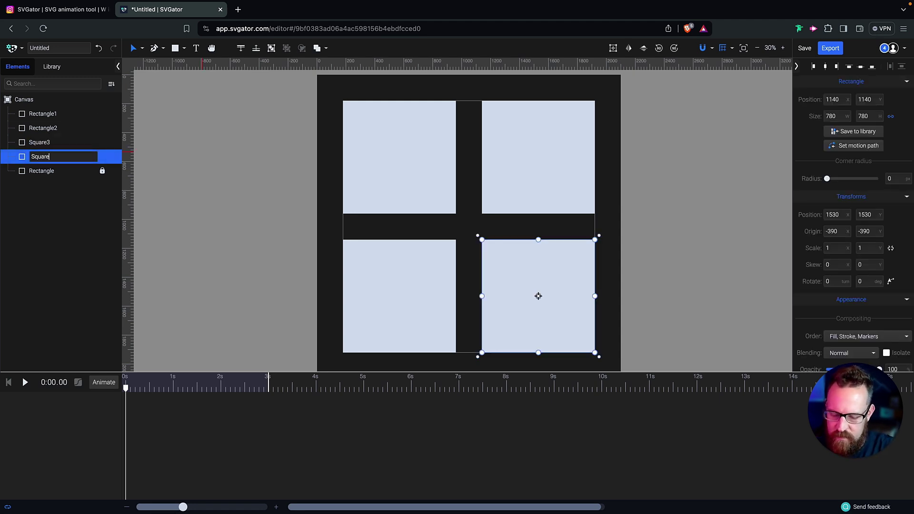
text(4)
key(Return)
double_click(58, 128)
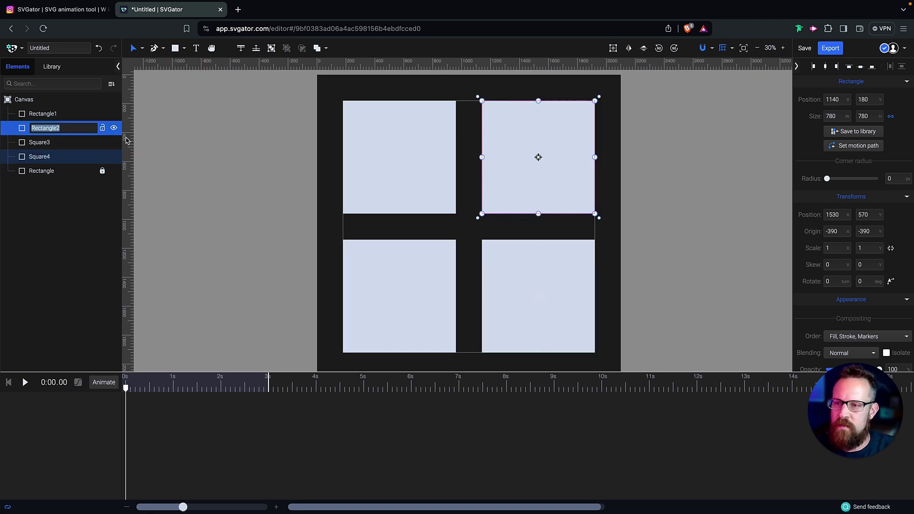
text(Square)
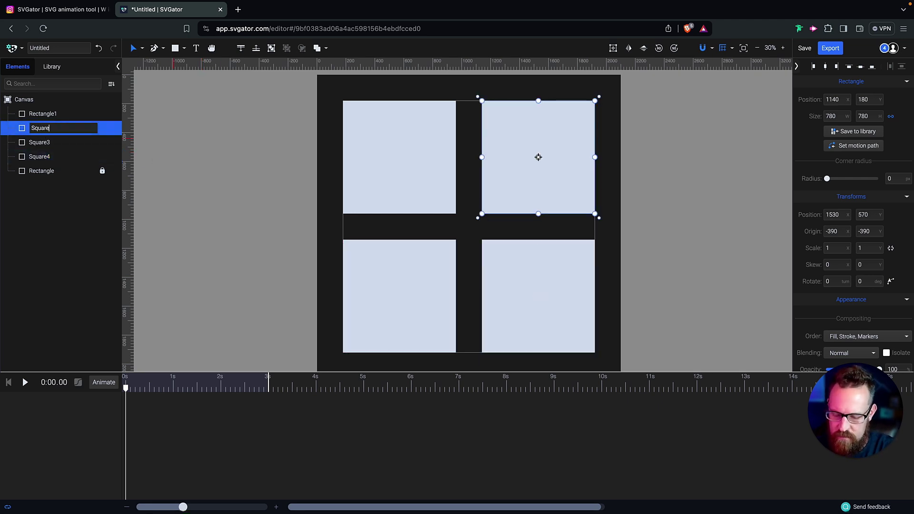
text(2)
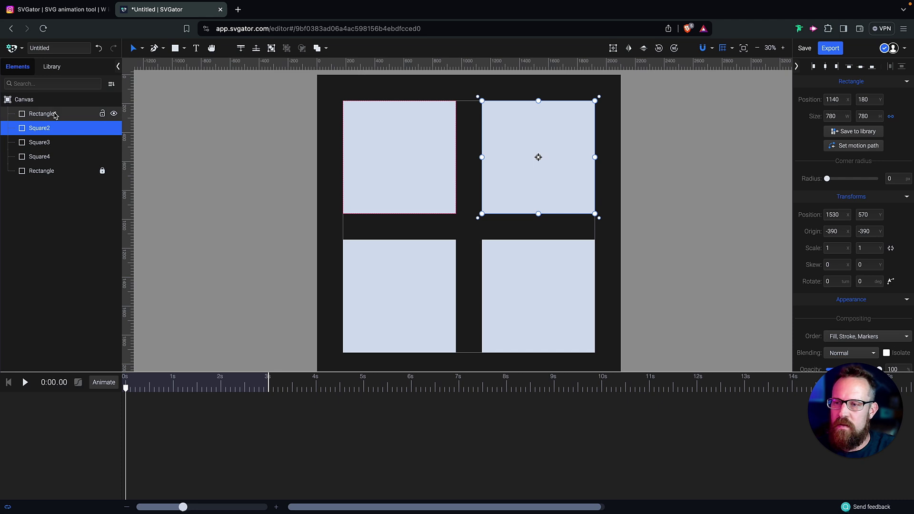
key(shift+Tab)
text(S)
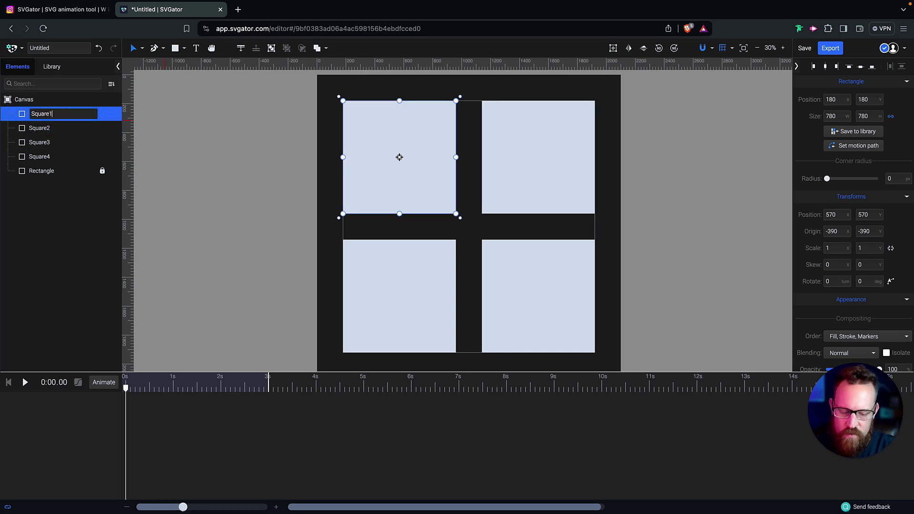
key(Return)
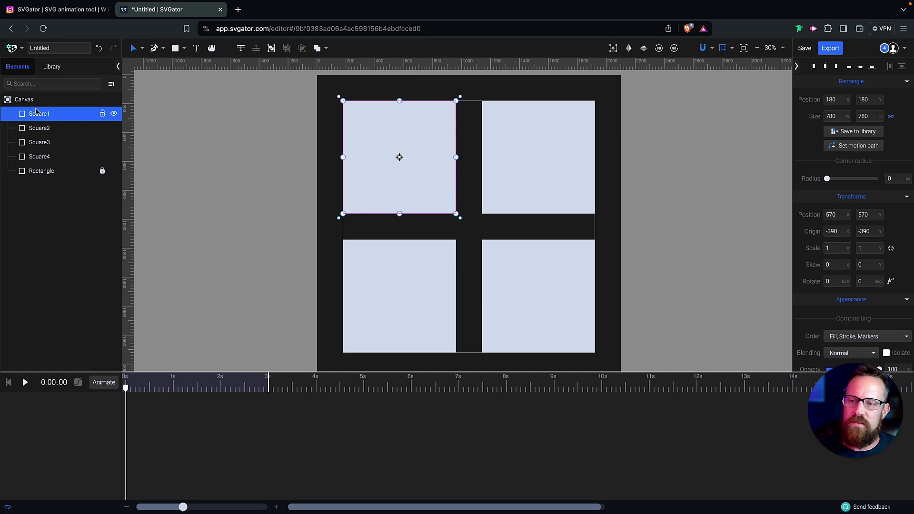
Select Square1–Square4 and change their fill to dark grey #272727.
shift+click(519, 171)
shift+click(541, 289)
shift+click(433, 288)
scroll(884, 285, down, 3)
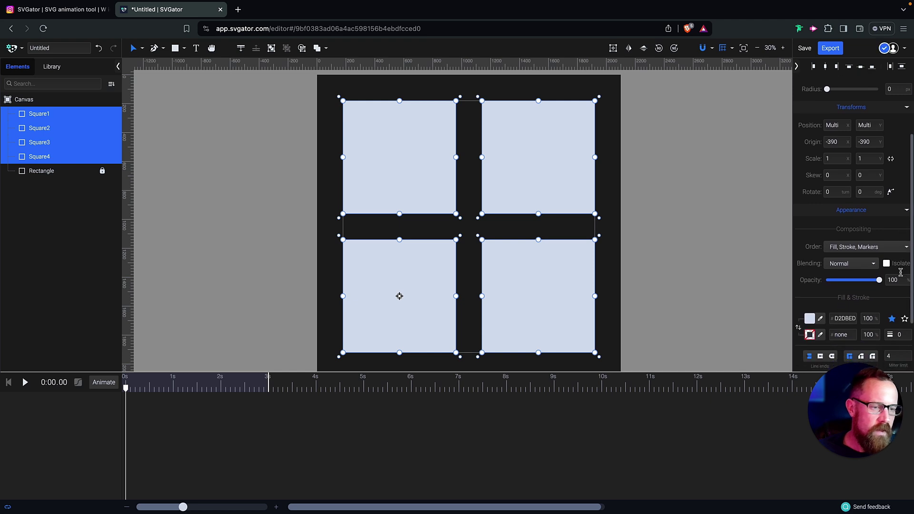
click(809, 246)
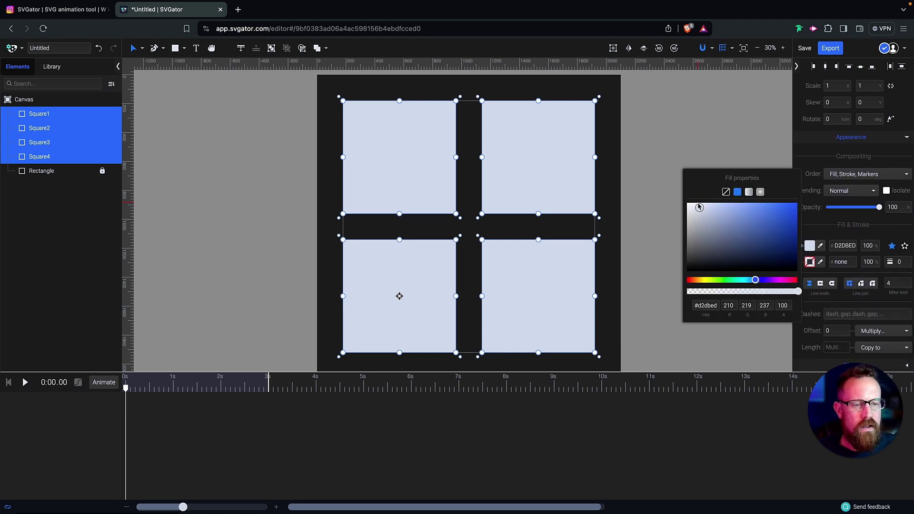
drag(695, 207, 679, 258)
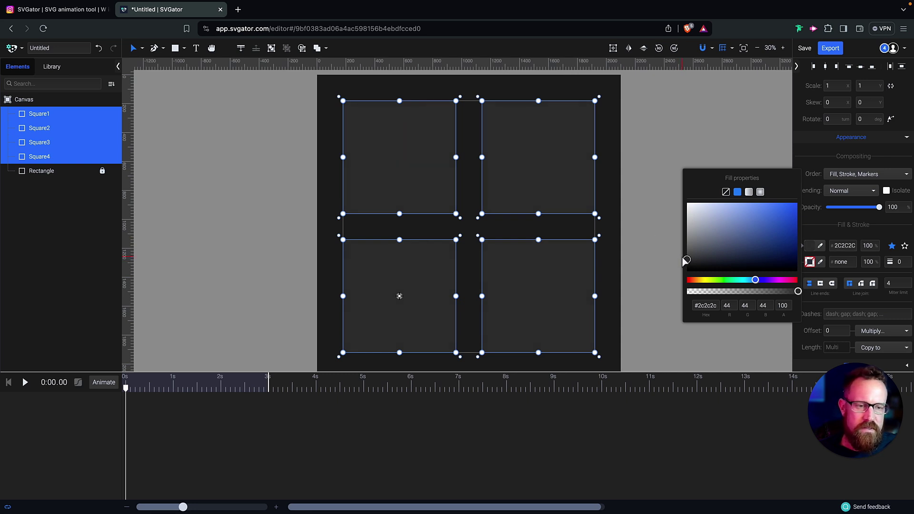
drag(683, 262, 685, 263)
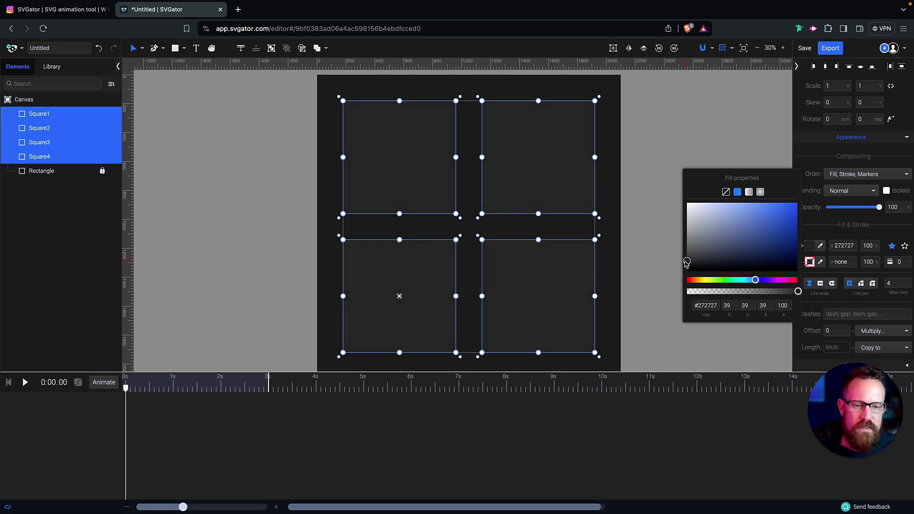
click(642, 220)
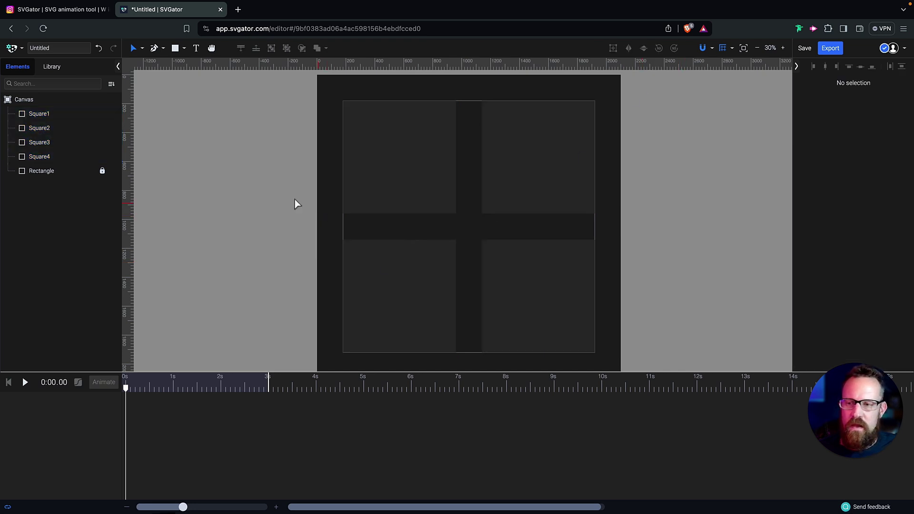
Delete the locked Rectangle outline frame.
click(56, 173)
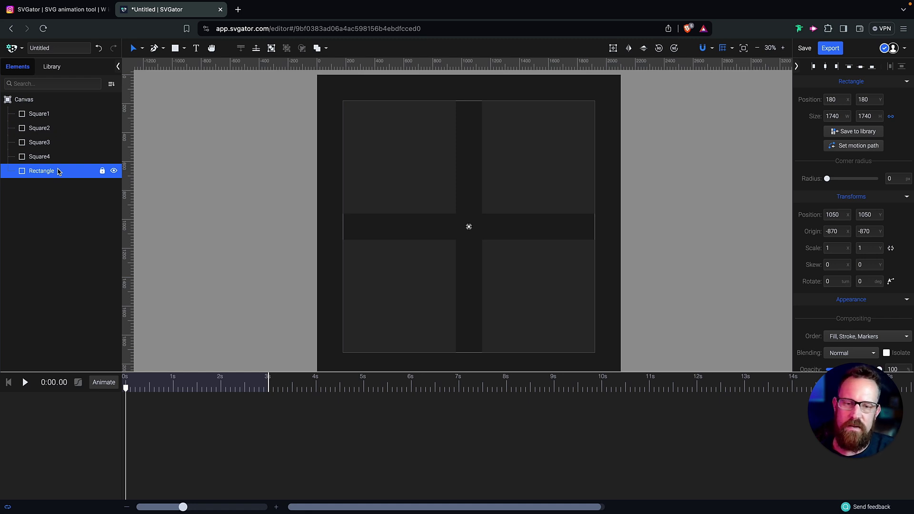
key(Delete)
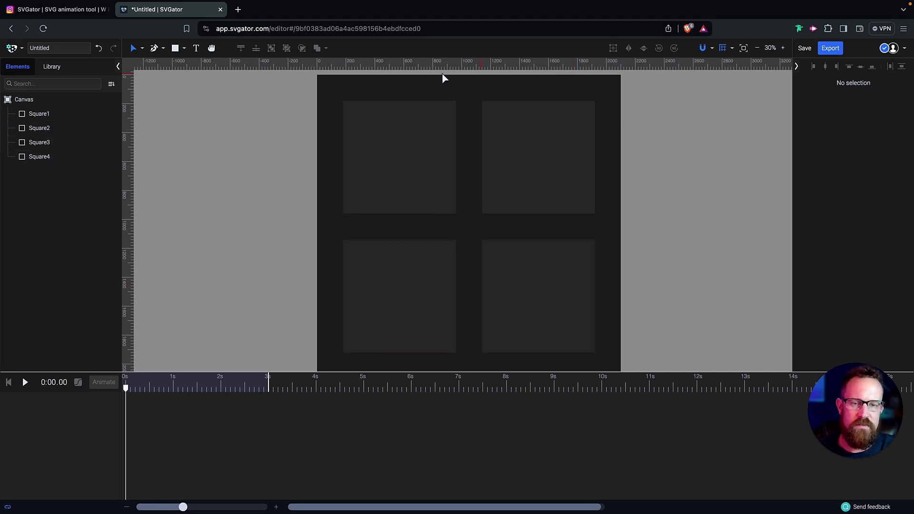
click(43, 115)
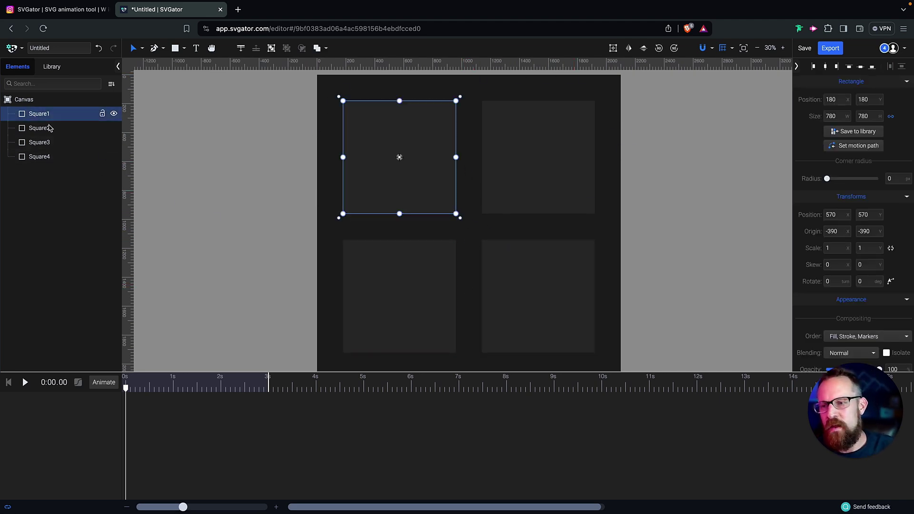
Group the four squares, name the group 'Background', and lock it.
shift+click(56, 158)
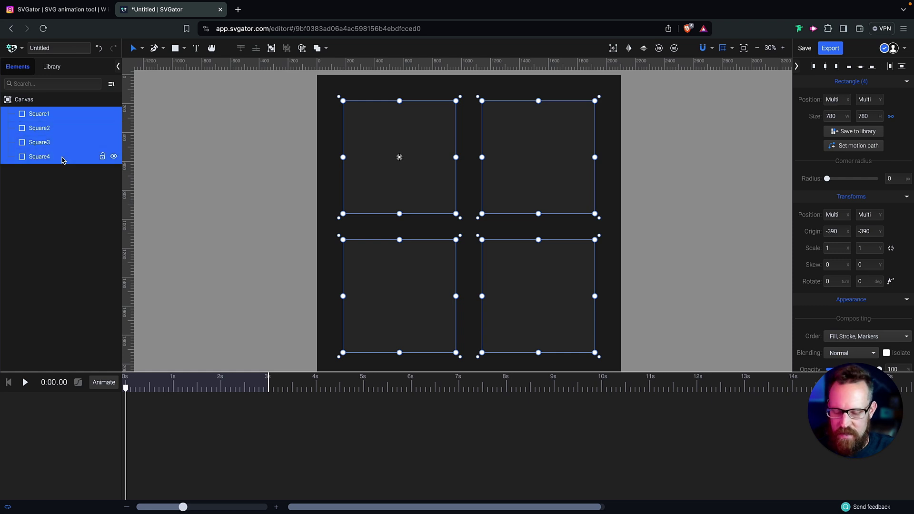
key(ctrl+g)
double_click(40, 114)
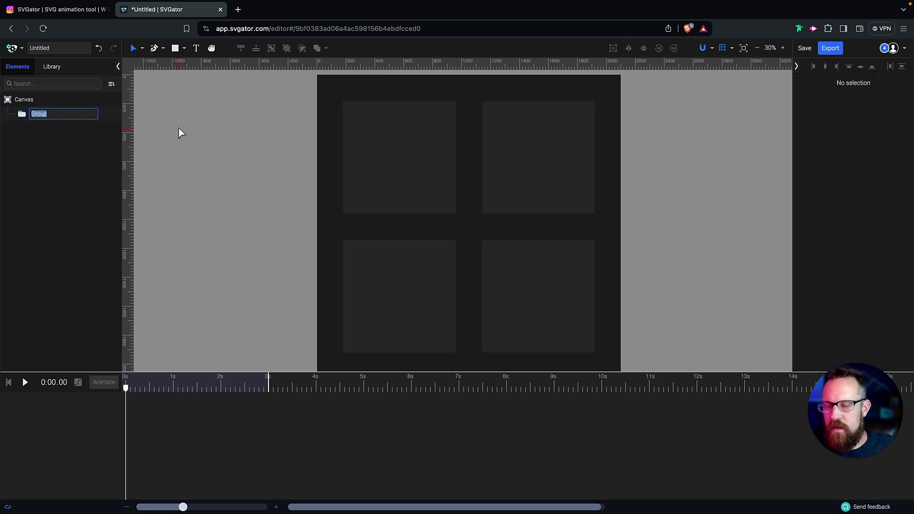
text(Ba)
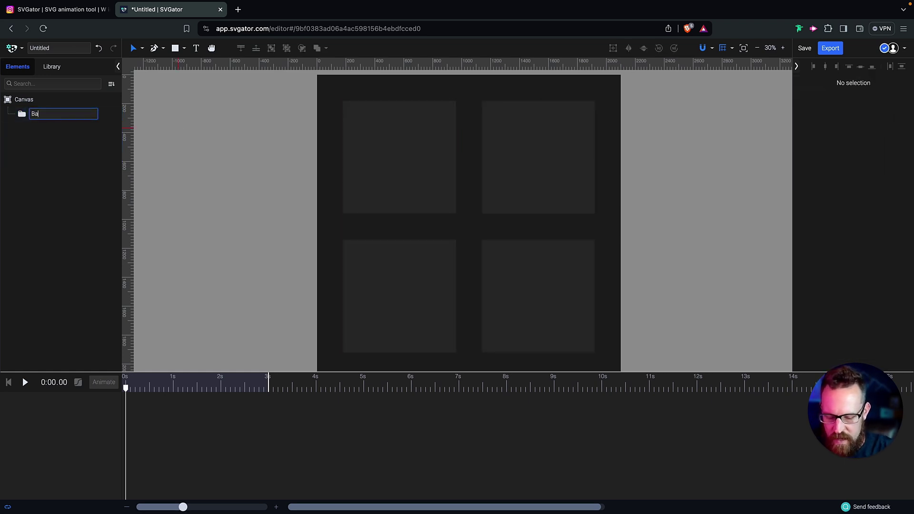
text(ckground)
key(Return)
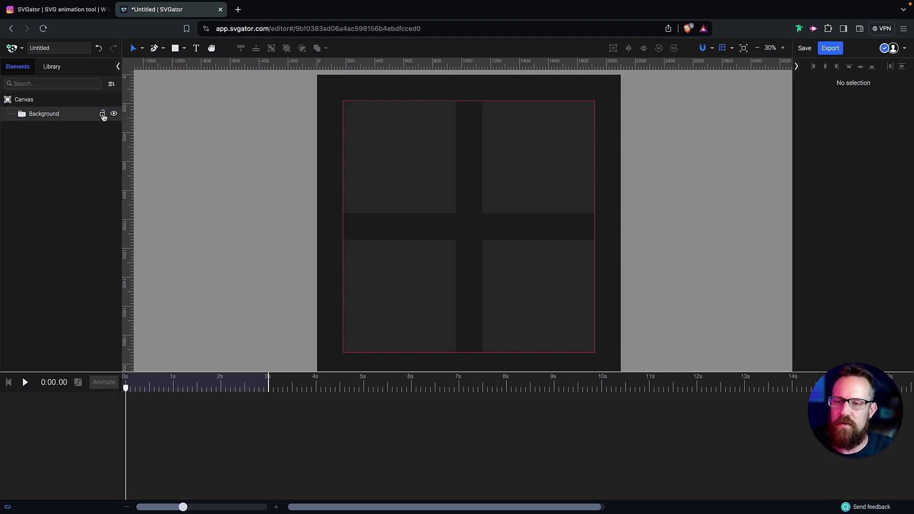
click(102, 116)
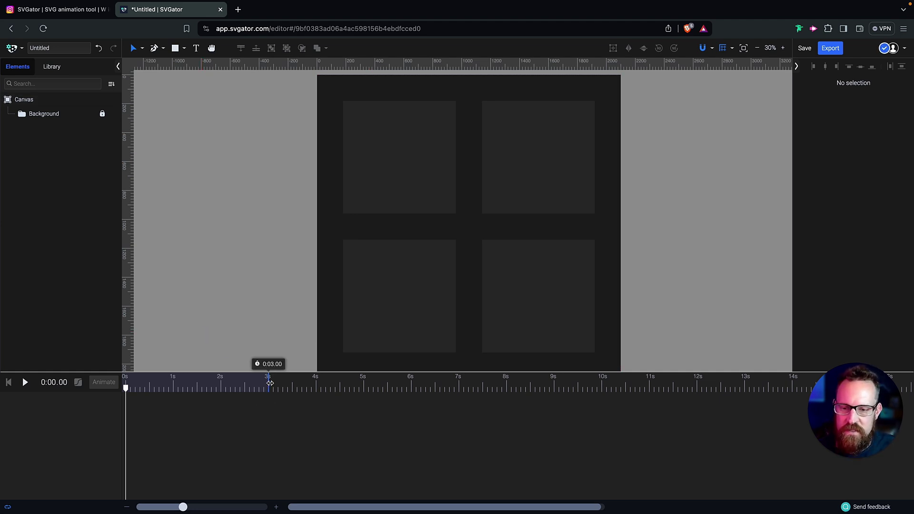
Shorten the timeline's total duration from 3s to under two seconds.
drag(268, 383, 199, 388)
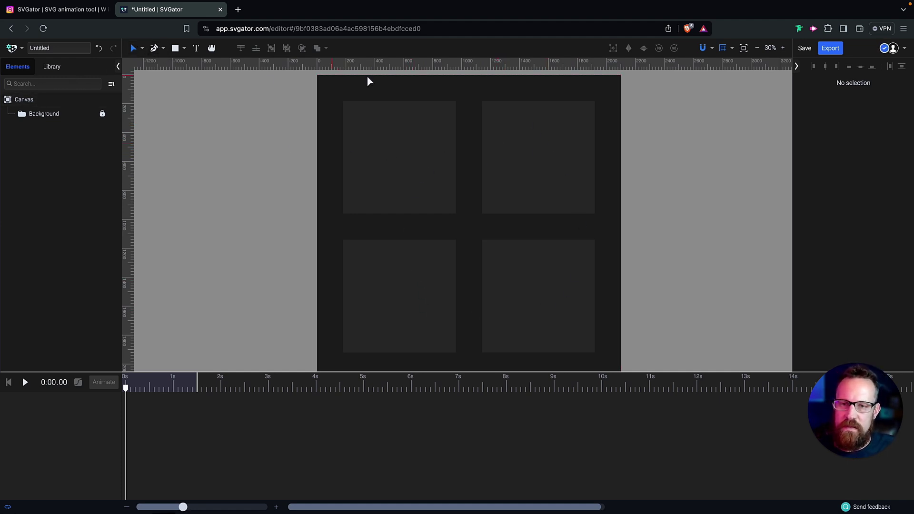
click(729, 50)
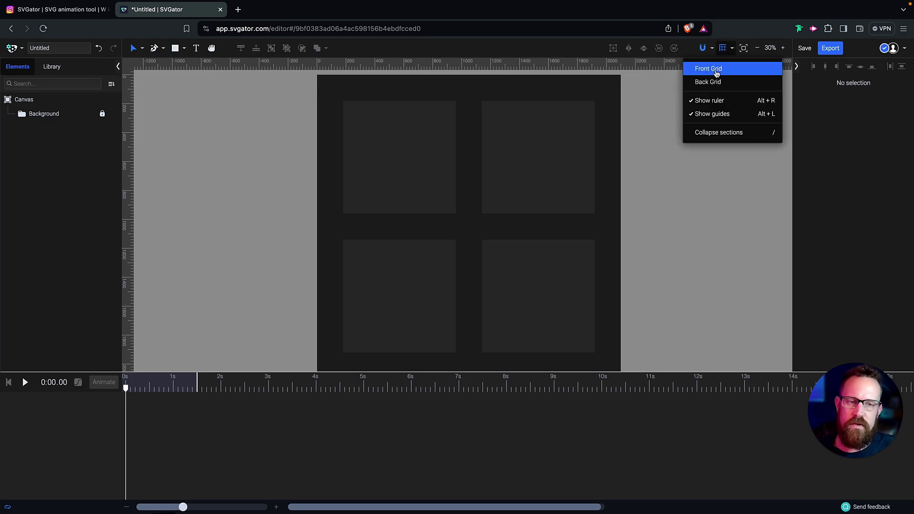
Show the Front Grid over the canvas and make sure Snap to Grid is enabled.
click(713, 69)
scroll(385, 155, up, 3)
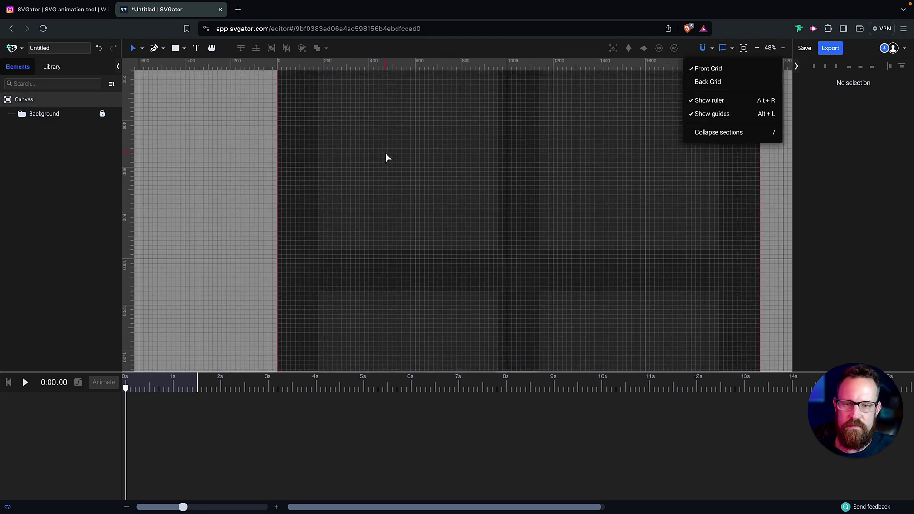
scroll(385, 154, up, 5)
scroll(386, 157, up, 3)
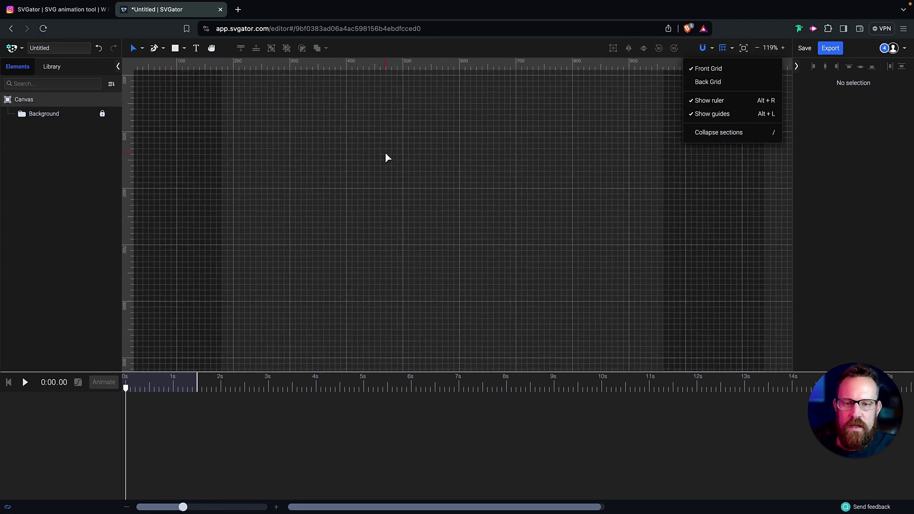
scroll(378, 159, up, 2)
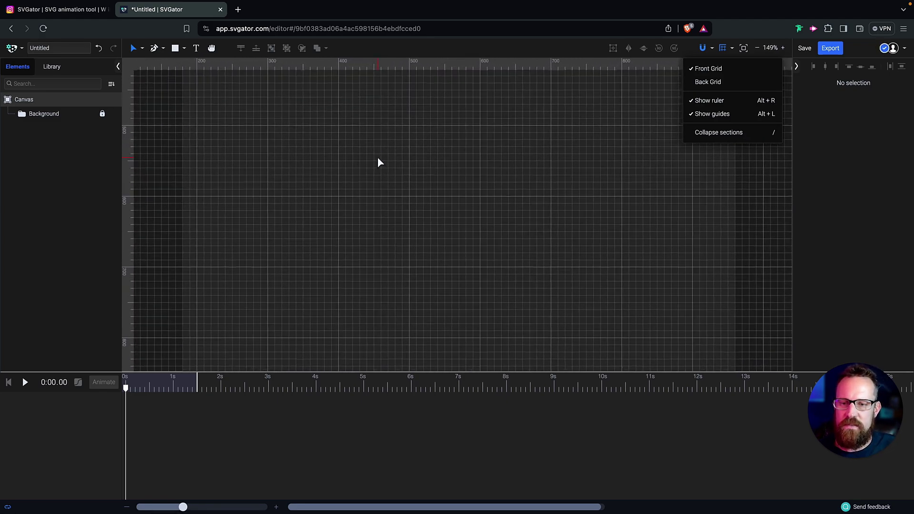
click(706, 48)
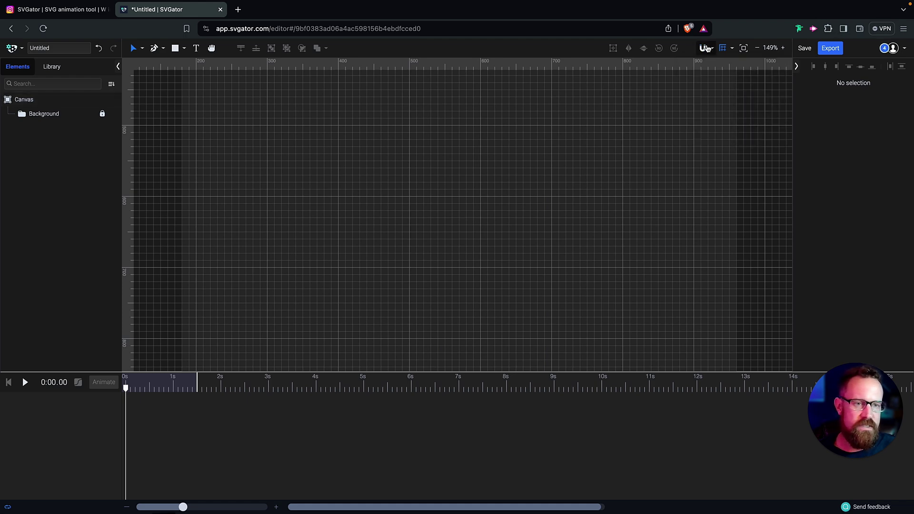
click(711, 48)
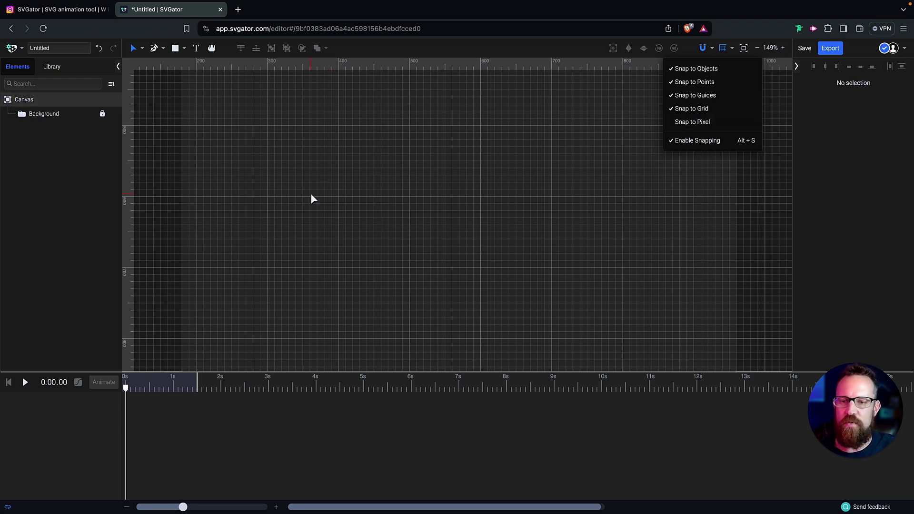
click(159, 49)
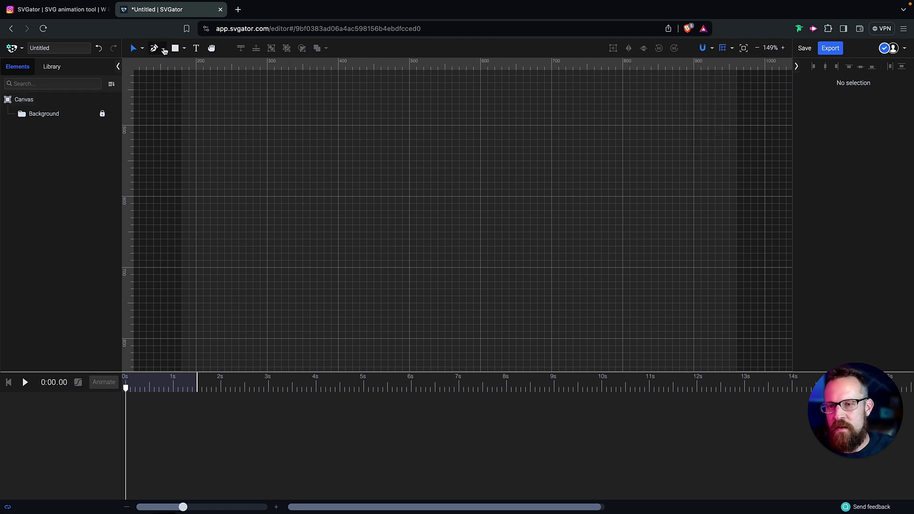
With the Pen tool, draw a 550-wide horizontal path of twelve nodes spaced 50 apart.
click(162, 48)
click(157, 67)
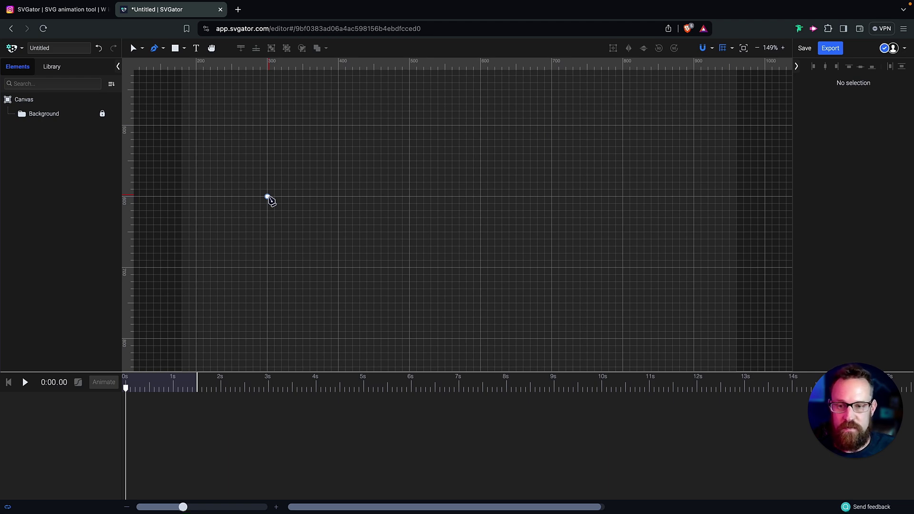
click(267, 197)
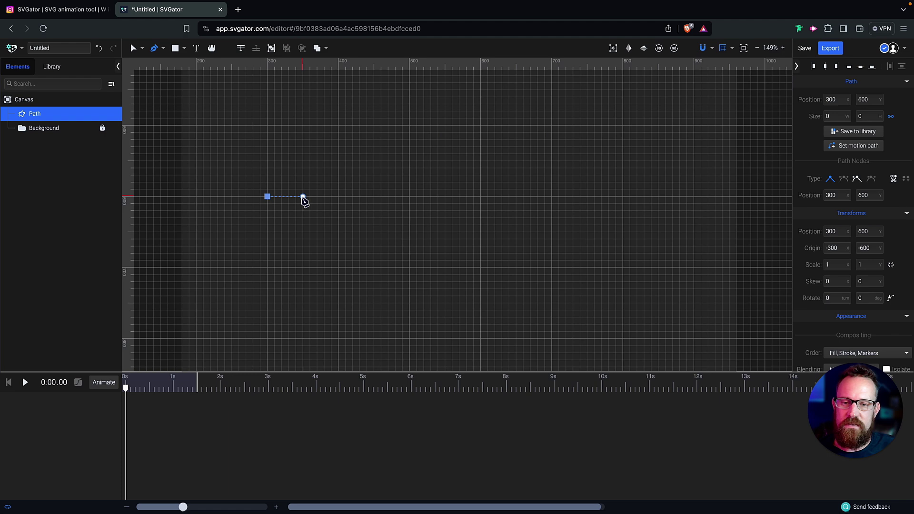
click(302, 197)
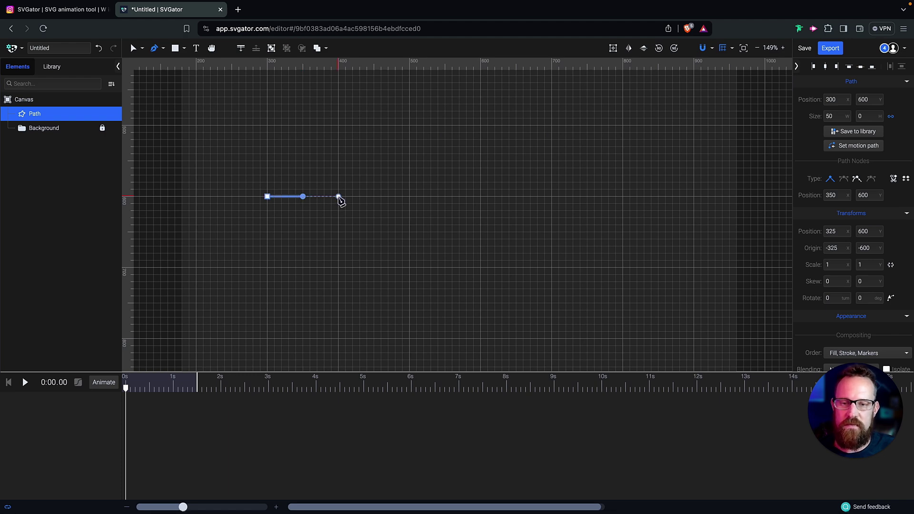
click(339, 197)
click(374, 196)
click(410, 197)
click(444, 197)
click(481, 196)
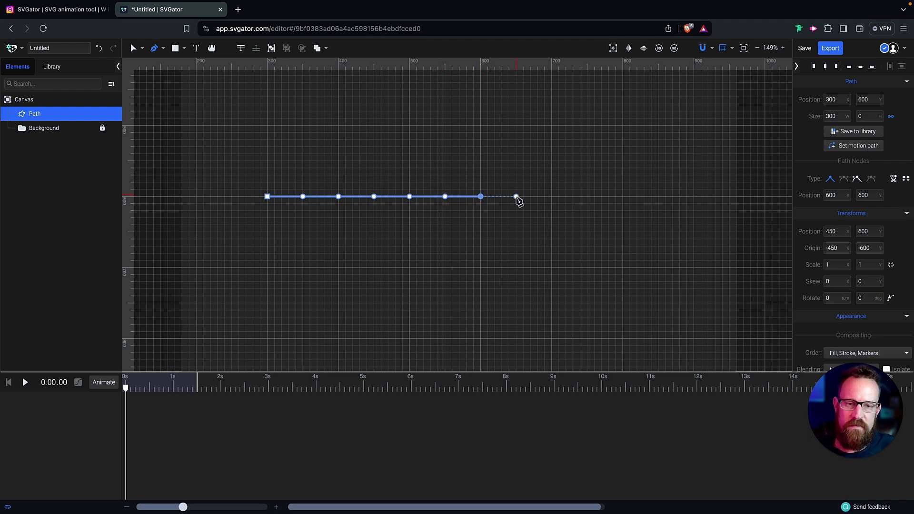
click(516, 196)
click(552, 197)
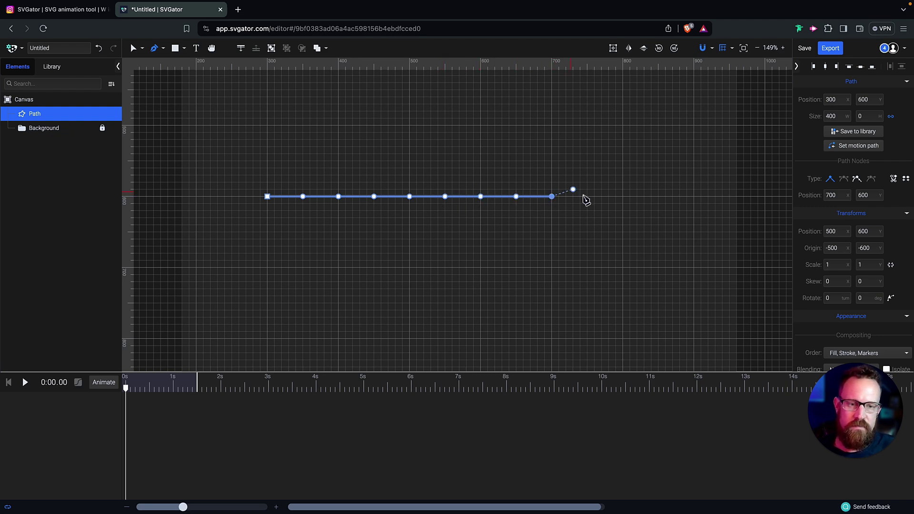
click(587, 197)
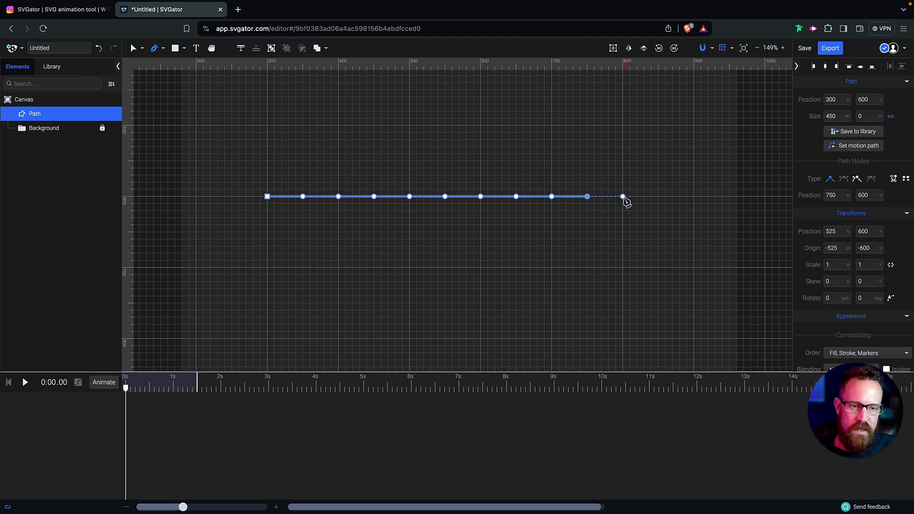
click(622, 197)
click(659, 196)
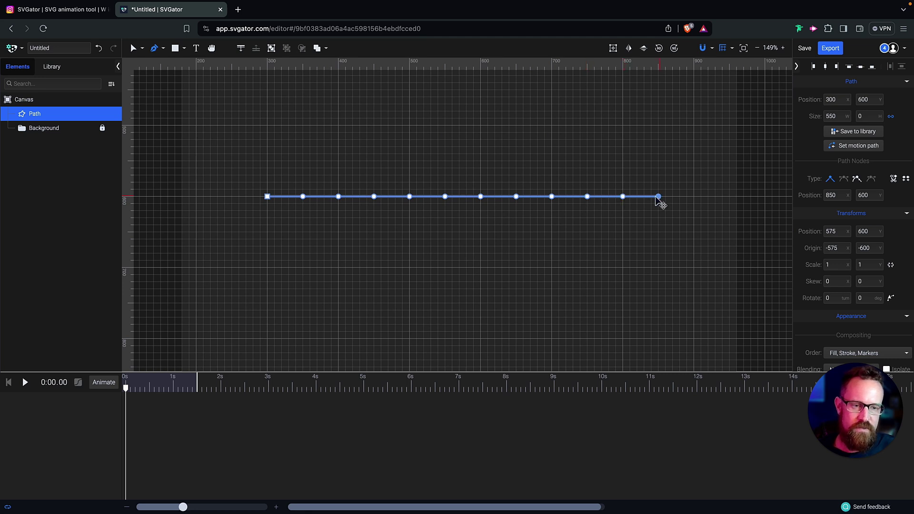
key(Escape)
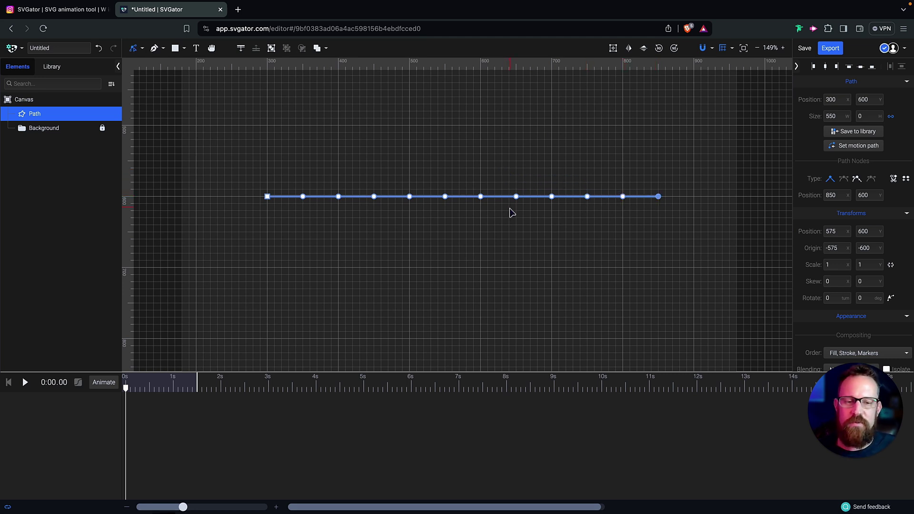
click(302, 197)
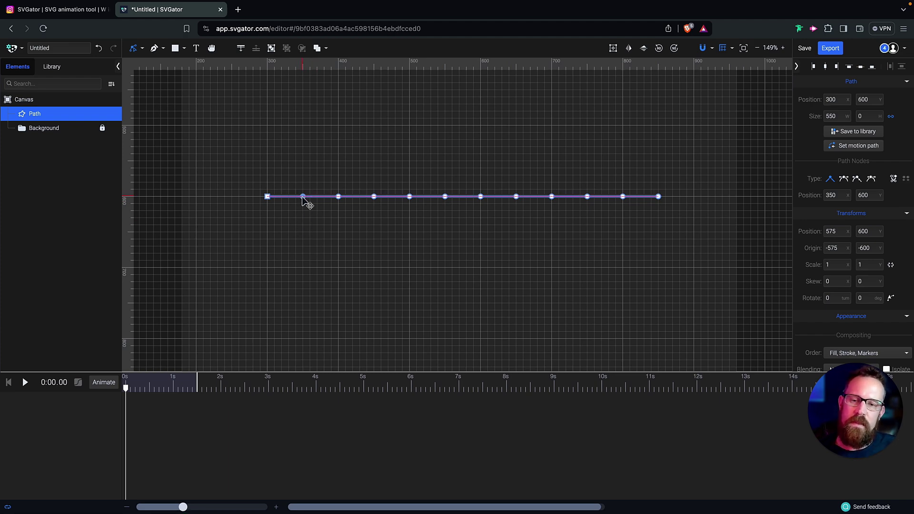
Select every second node of the path and raise them 40 units.
shift+click(374, 197)
shift+click(446, 196)
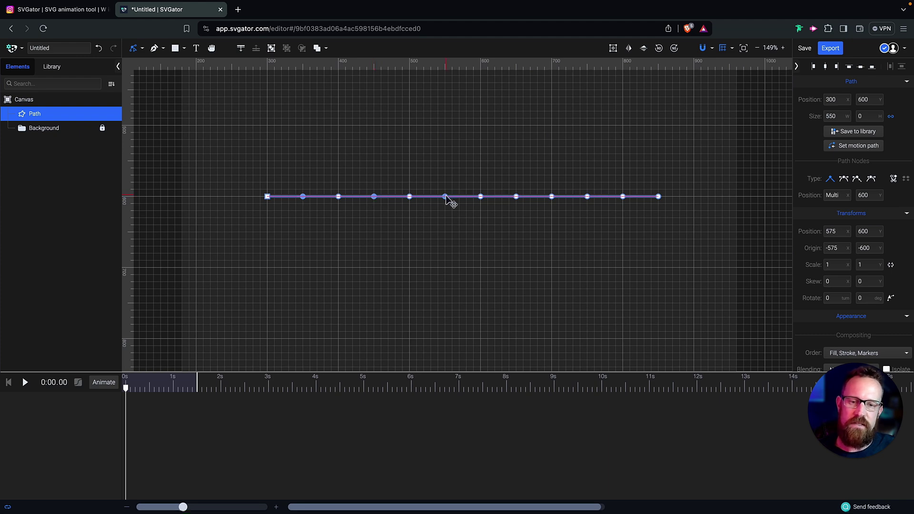
shift+click(516, 197)
shift+click(587, 197)
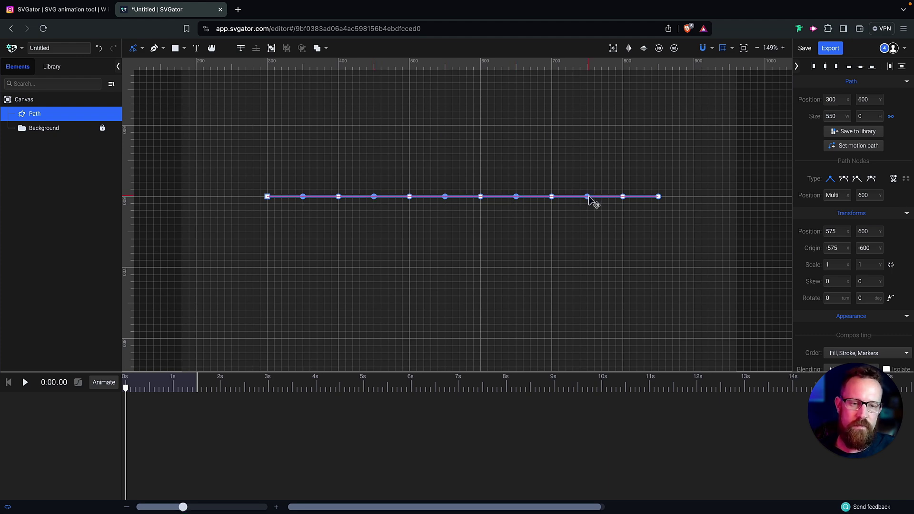
shift+click(658, 197)
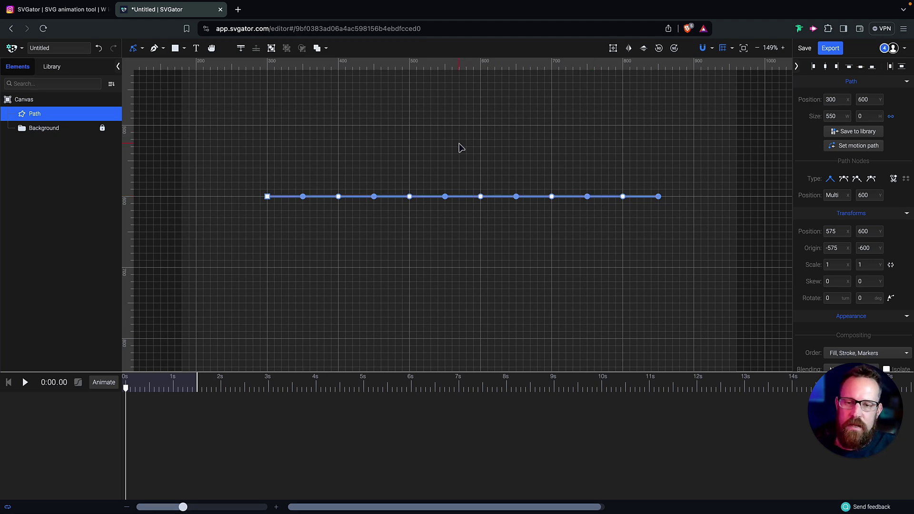
key(shift+Up)
key(shift+Up)
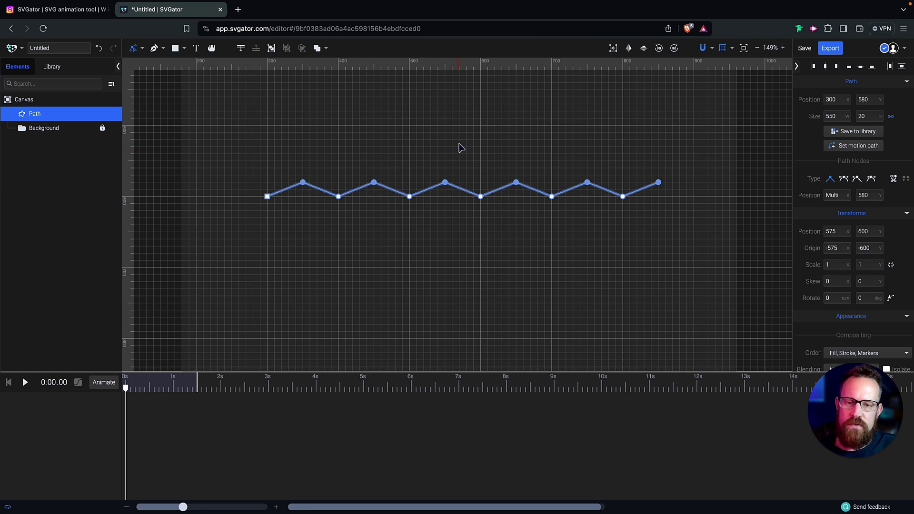
key(shift+Up)
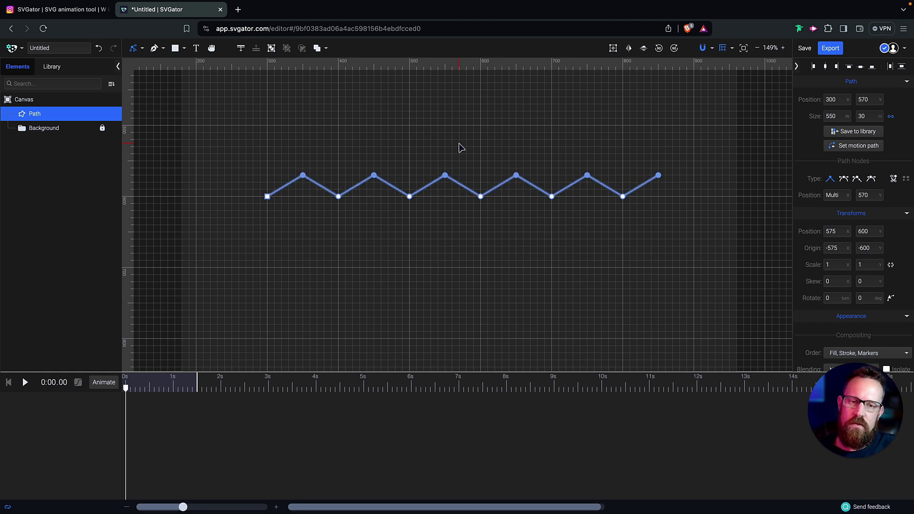
key(shift+Up)
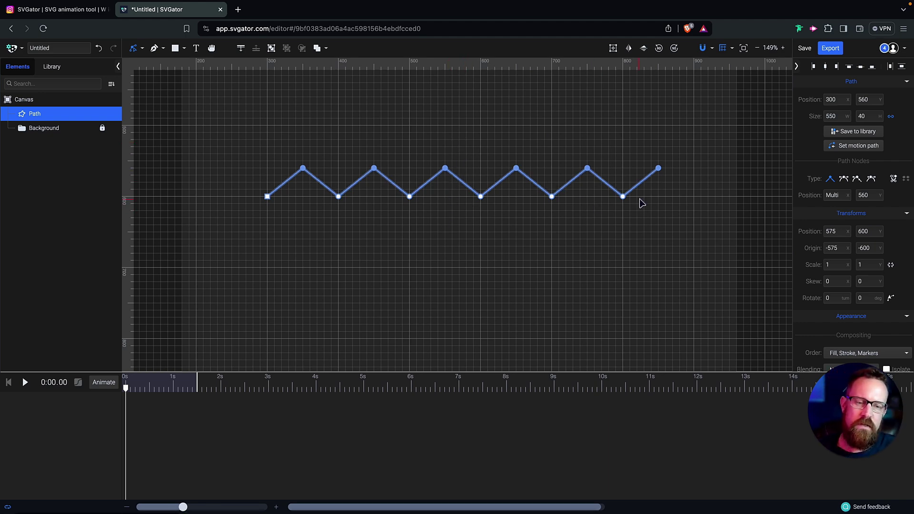
Add the remaining low nodes, down to the start node, to the selection.
shift+click(622, 197)
shift+click(551, 197)
shift+click(480, 196)
shift+click(409, 196)
shift+click(338, 196)
shift+click(268, 197)
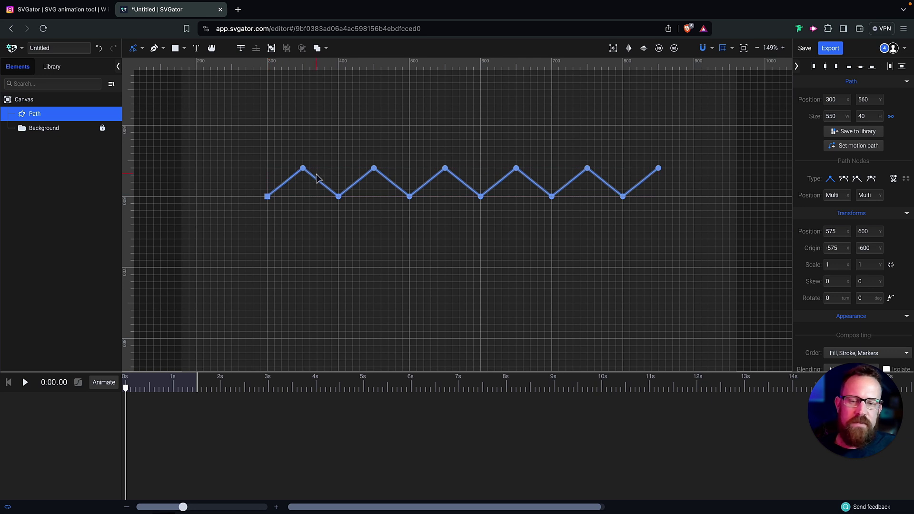
Make all nodes smooth, turning the sawtooth into a 550 x 40 wave.
click(844, 179)
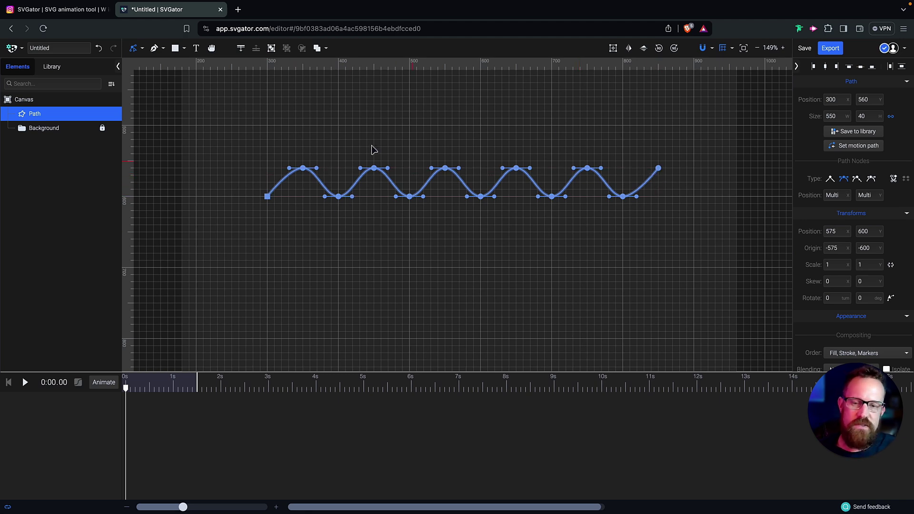
click(163, 49)
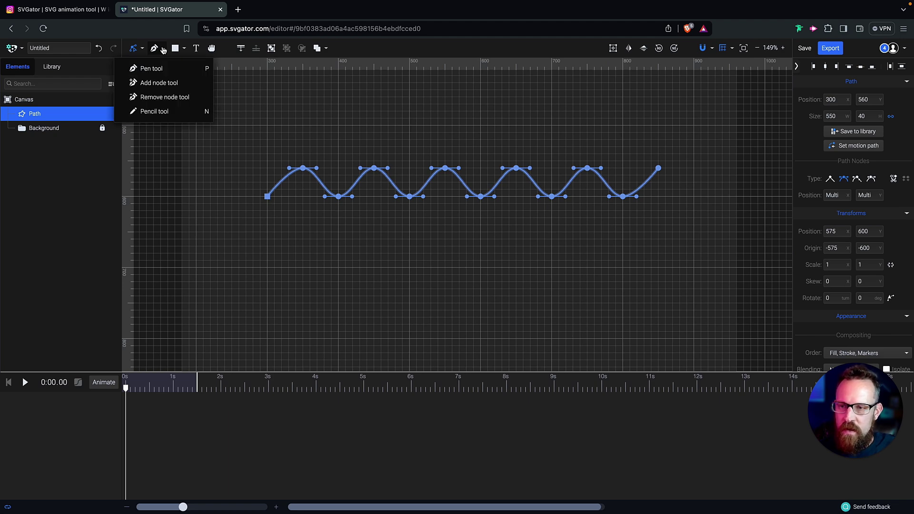
Remove the wave's first and last nodes, leaving a 450 x 40 wave starting at x 350.
click(180, 97)
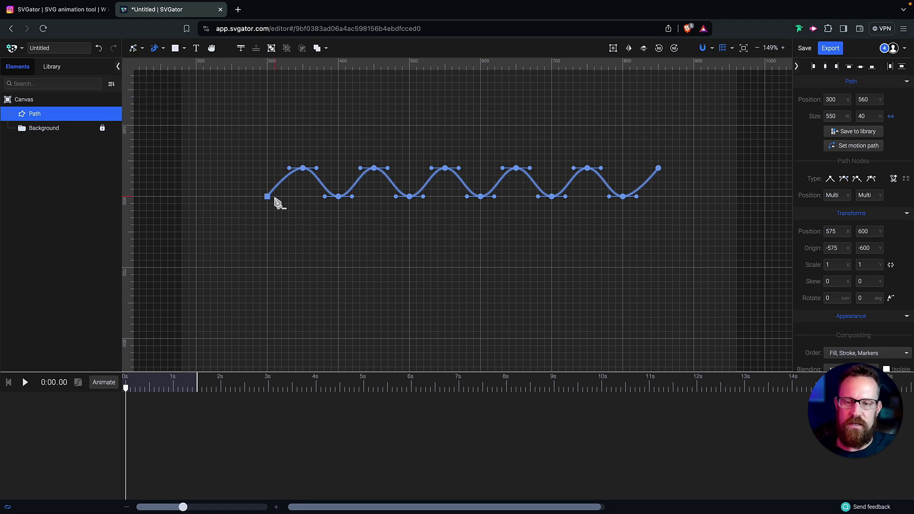
click(268, 196)
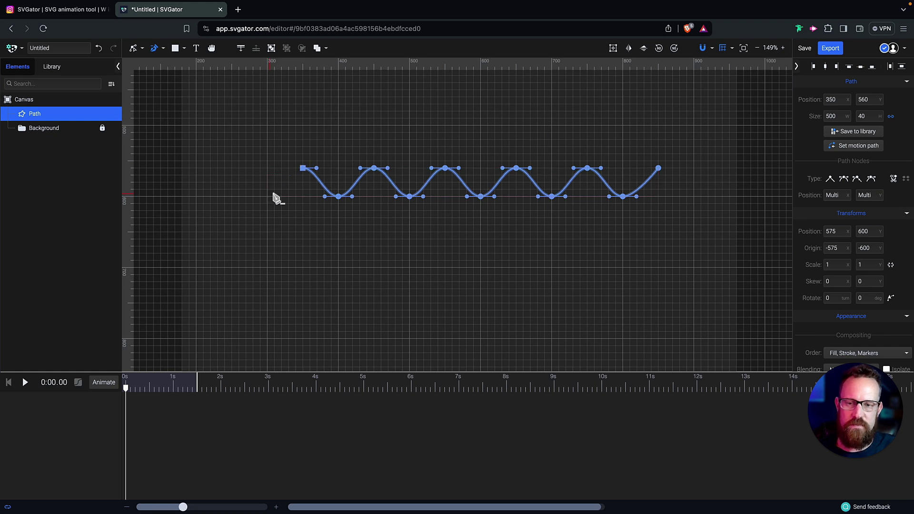
click(658, 168)
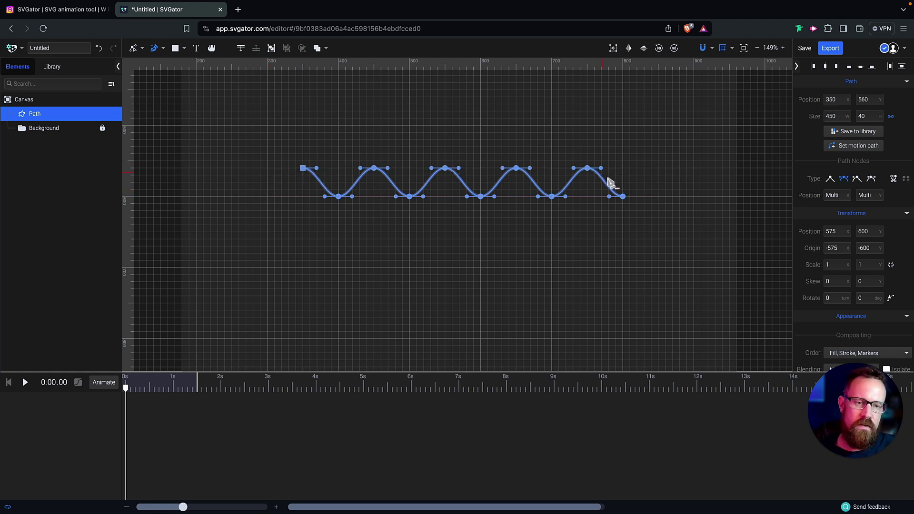
Set the wave's stroke width to 26 and give it round line ends.
click(141, 51)
click(138, 67)
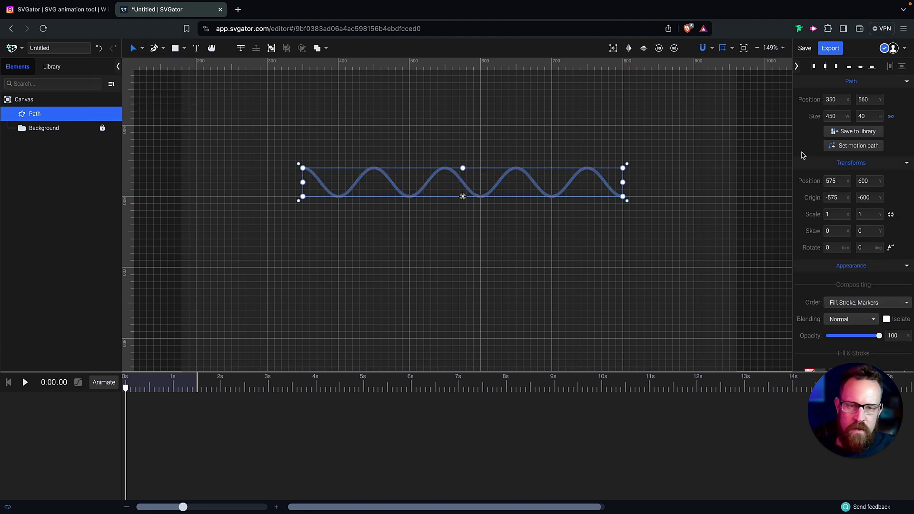
scroll(910, 252, down, 3)
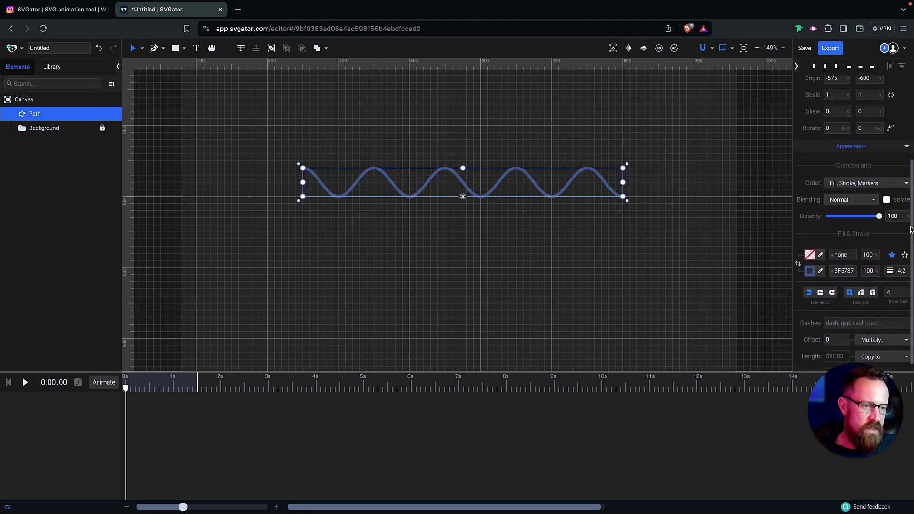
click(896, 264)
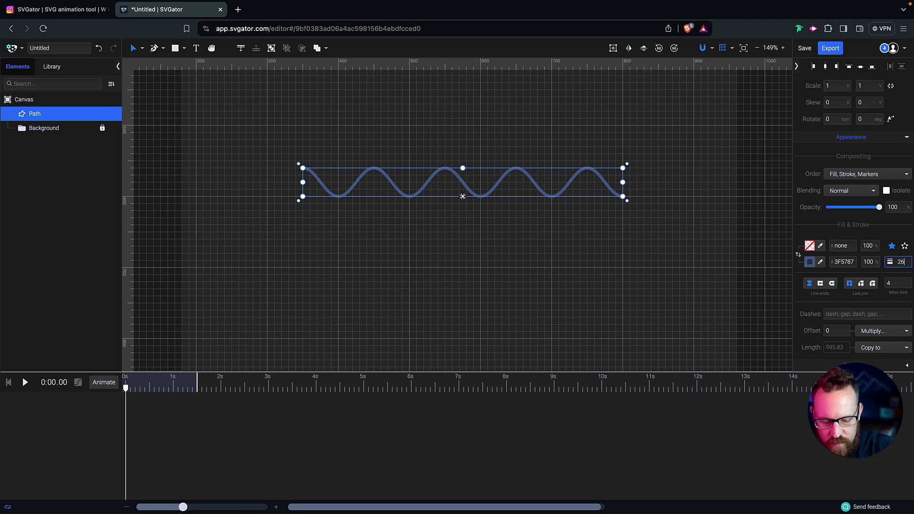
key(Return)
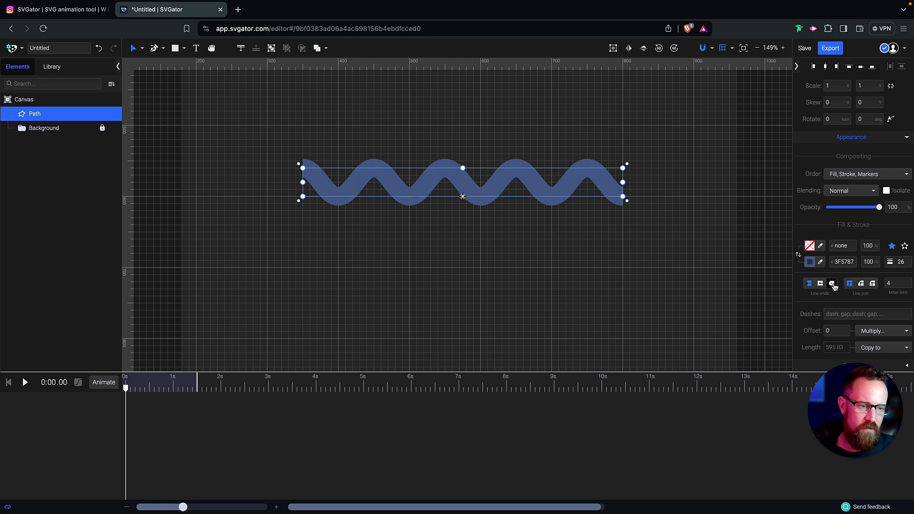
click(832, 284)
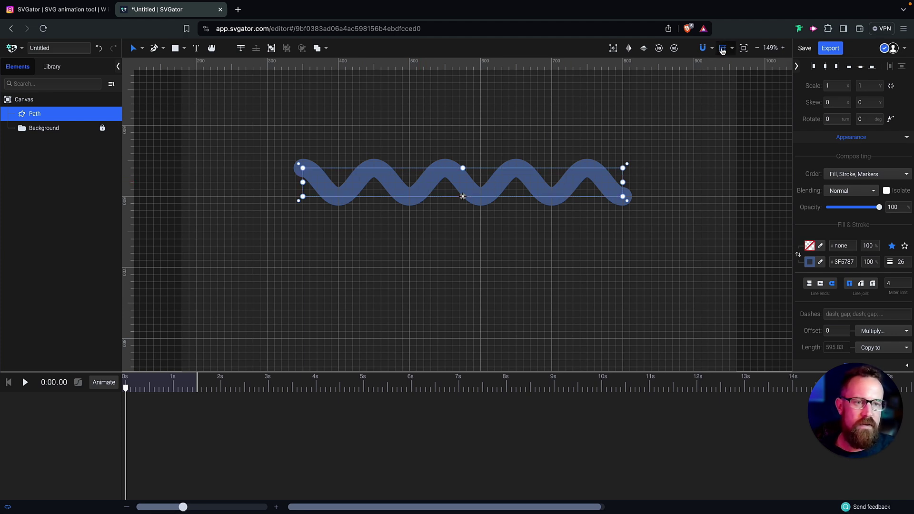
Hide the grid and zoom out to see the whole artboard.
click(723, 51)
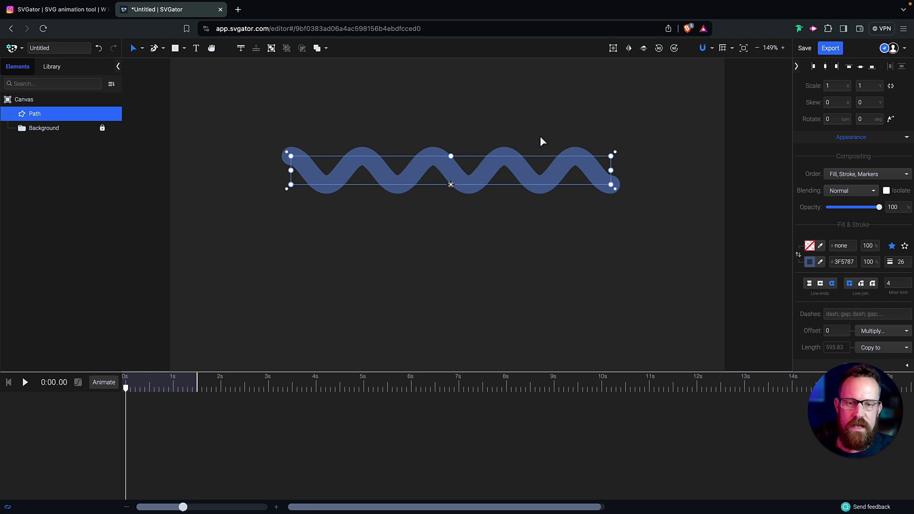
key(shift+1)
scroll(540, 136, down, 3)
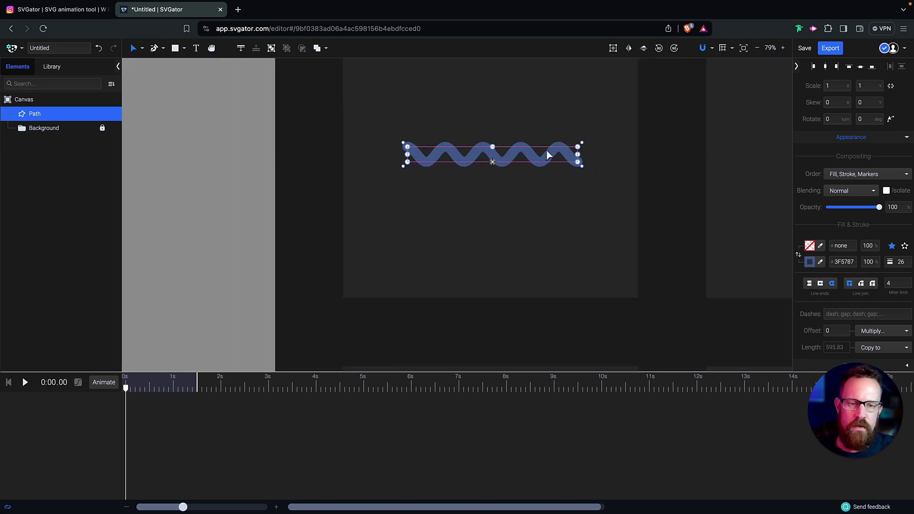
scroll(565, 136, up, 1)
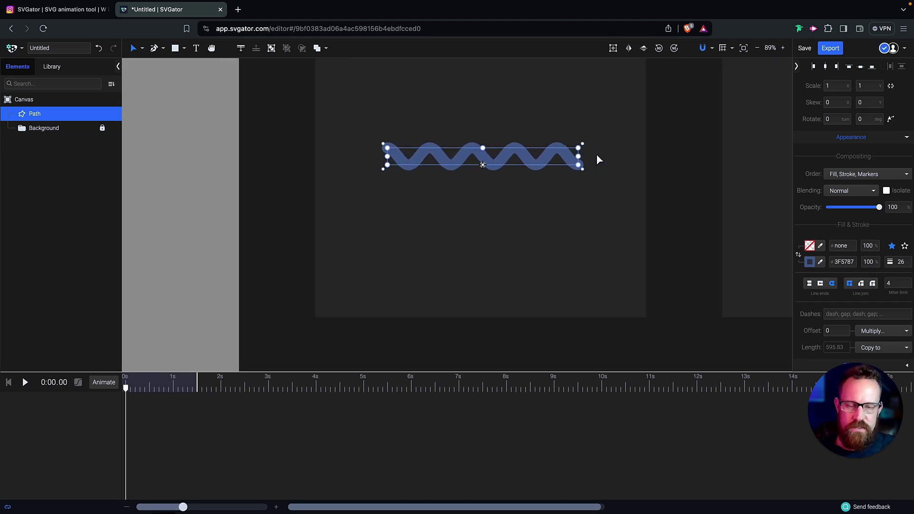
key(h)
drag(597, 136, 600, 195)
Unlock the Background group and select the wave Path together with Square1.
click(77, 128)
click(102, 127)
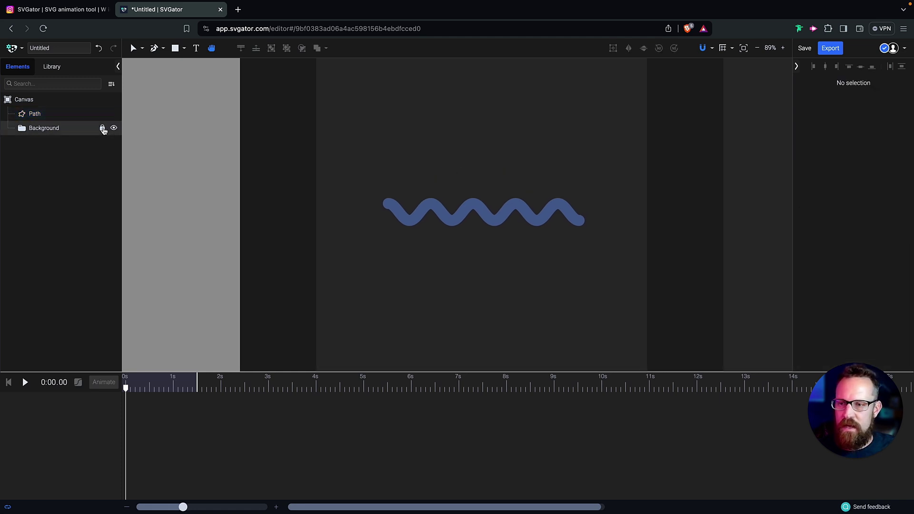
click(21, 128)
click(28, 142)
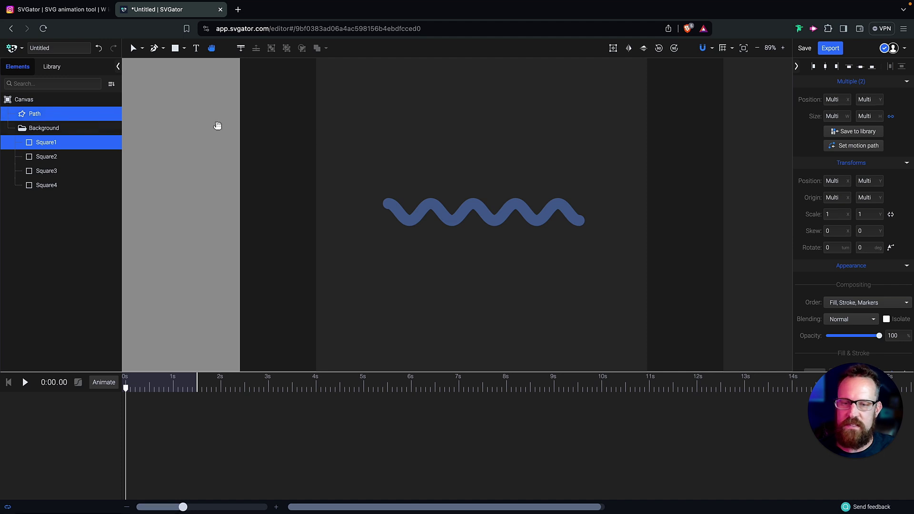
click(92, 171)
click(61, 115)
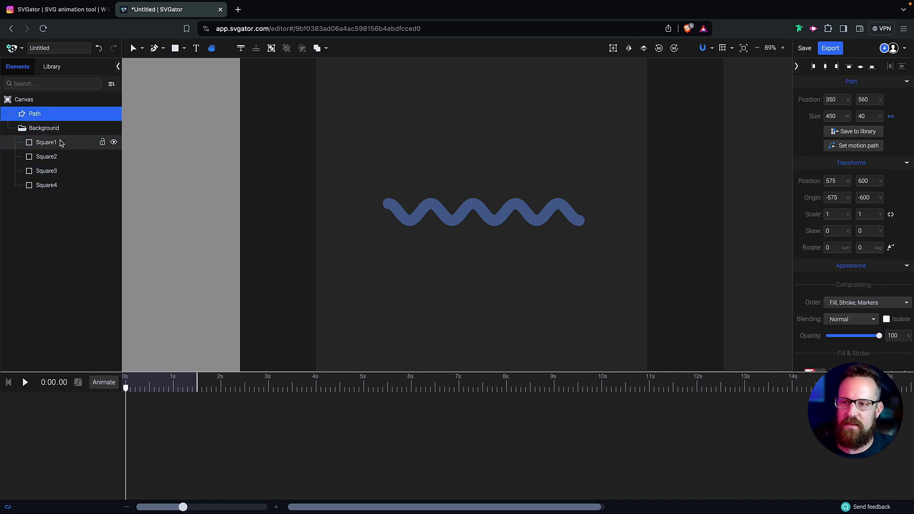
shift+click(61, 143)
Centre the wave horizontally and vertically on Square1, then relock the Background group.
click(131, 51)
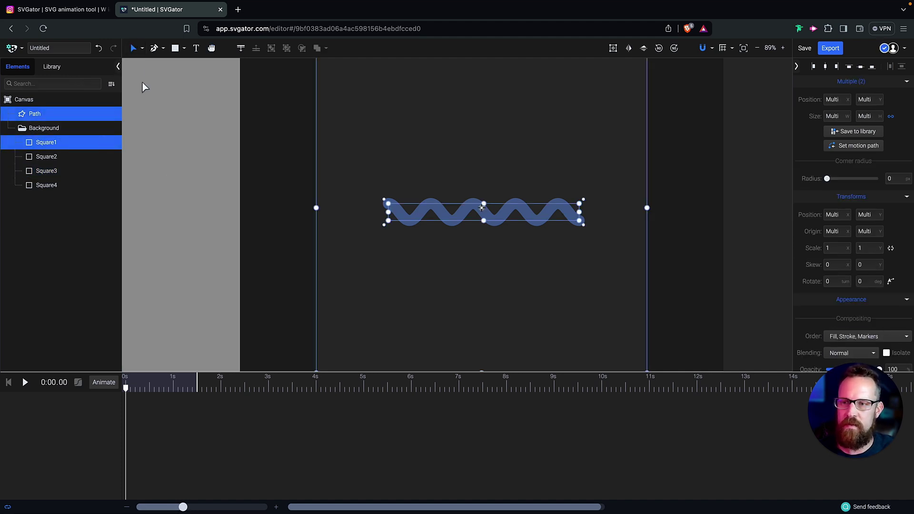
click(826, 68)
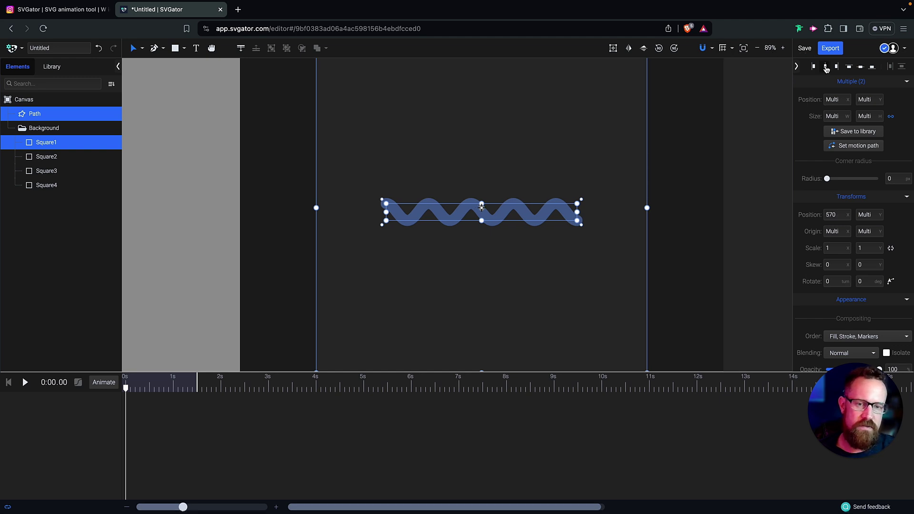
click(861, 68)
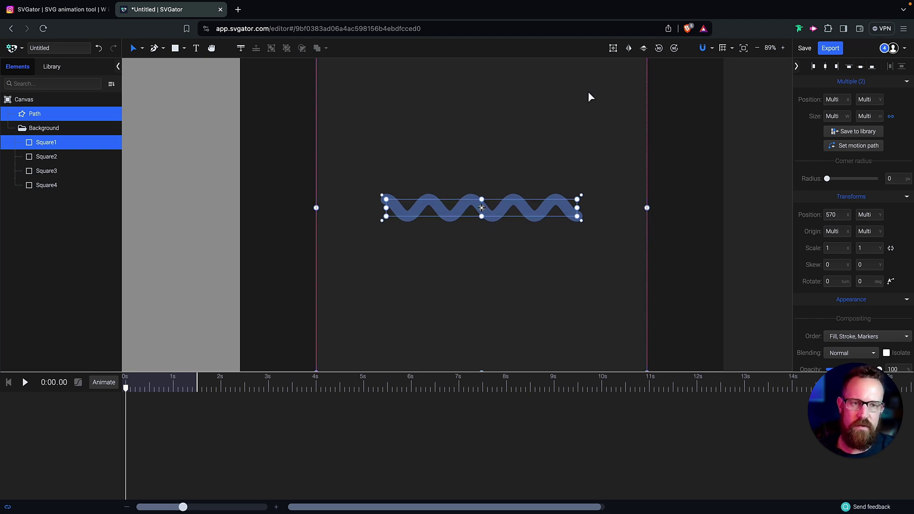
click(57, 128)
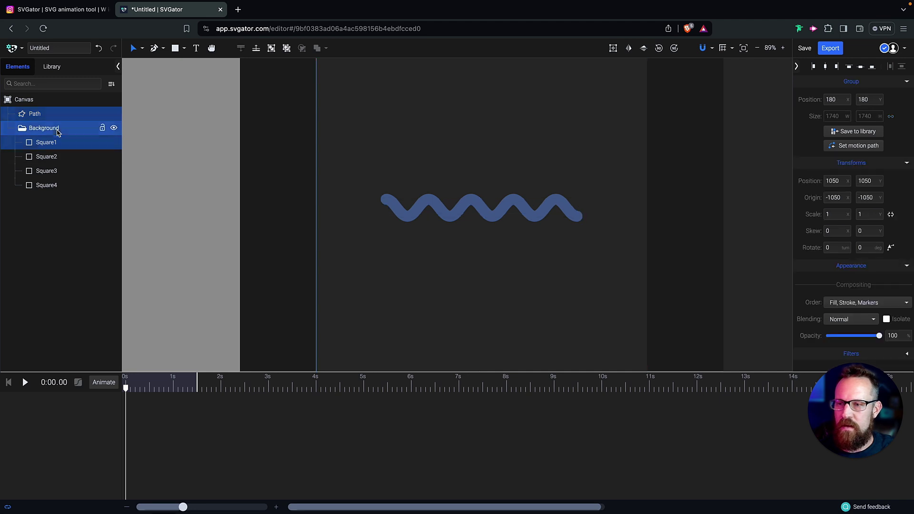
click(102, 128)
click(43, 116)
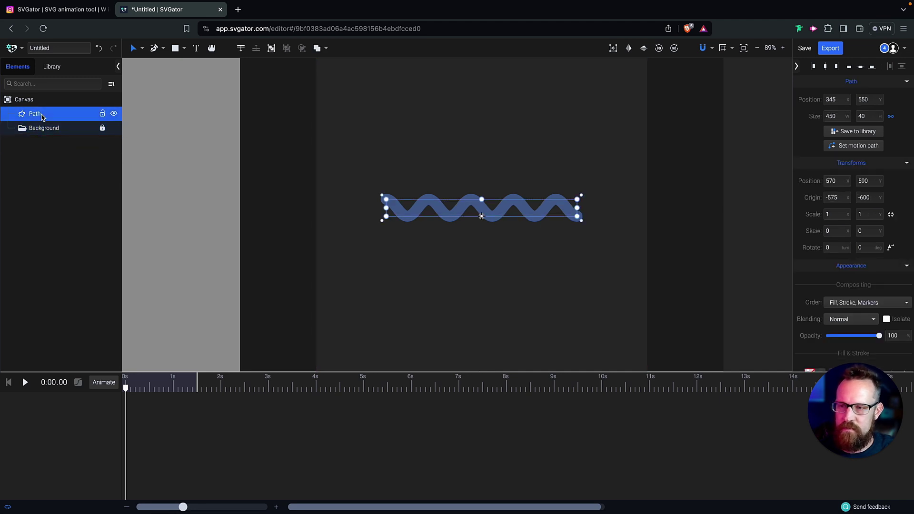
Rename the Path layer to Wave-Path, then extend the name to Wave-Background.
double_click(47, 113)
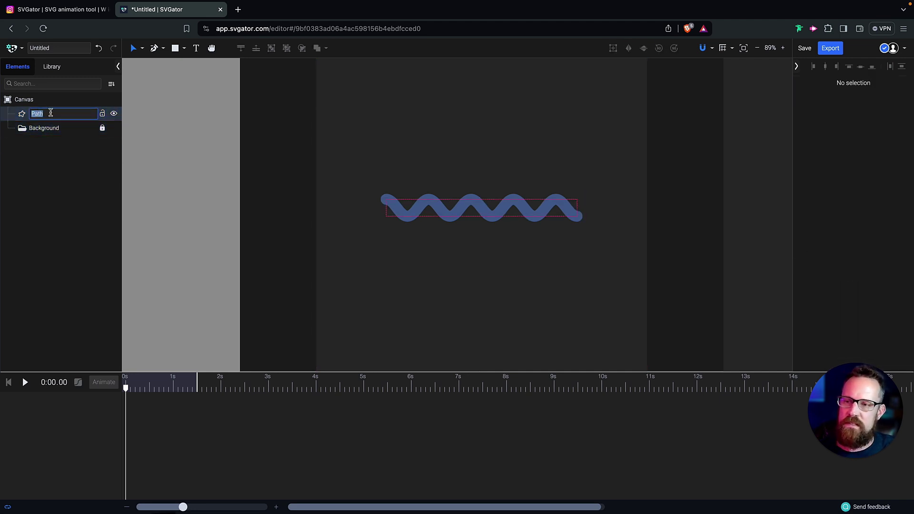
text(Wave-Pa)
key(Return)
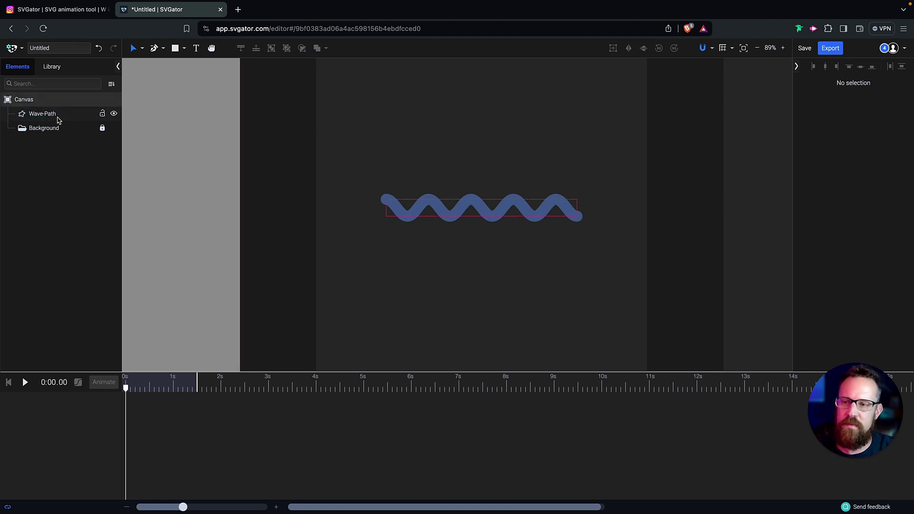
click(57, 116)
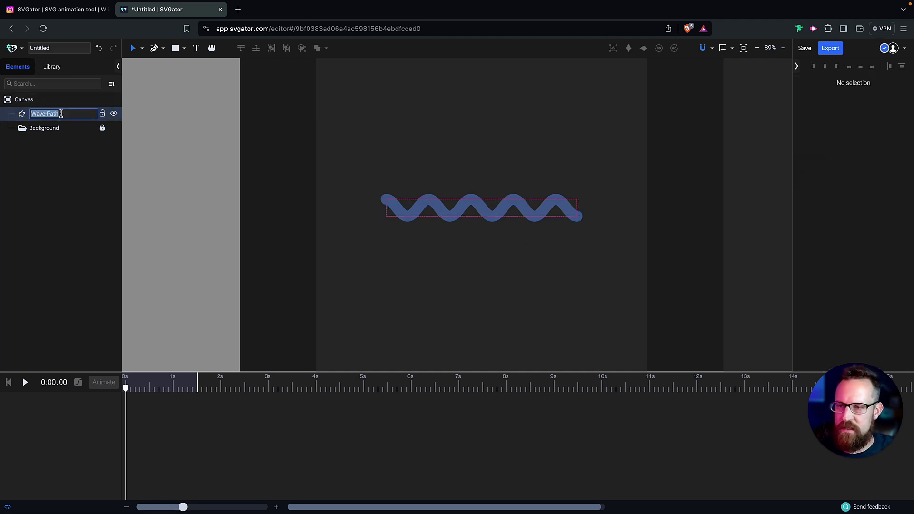
mouse_move(45, 113)
mouse_down()
mouse_move(53, 126)
mouse_move(53, 106)
mouse_move(60, 115)
mouse_up()
double_click(61, 113)
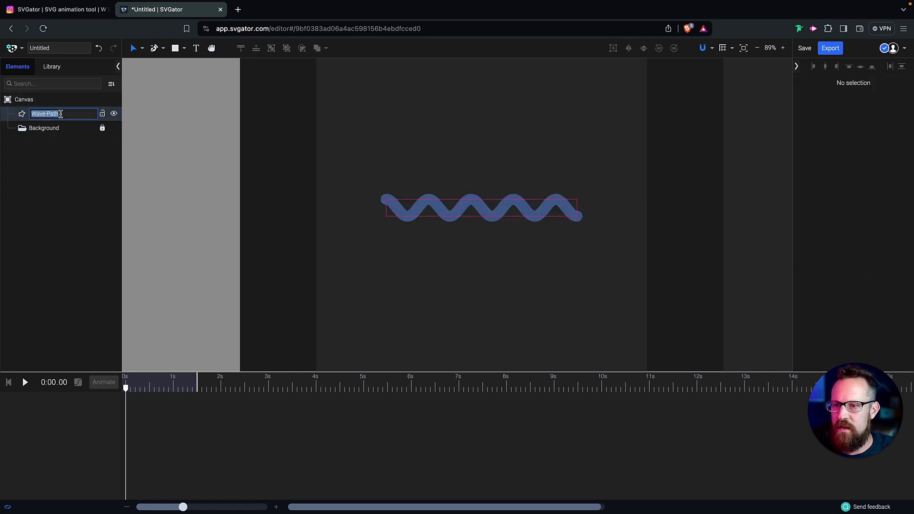
click(83, 111)
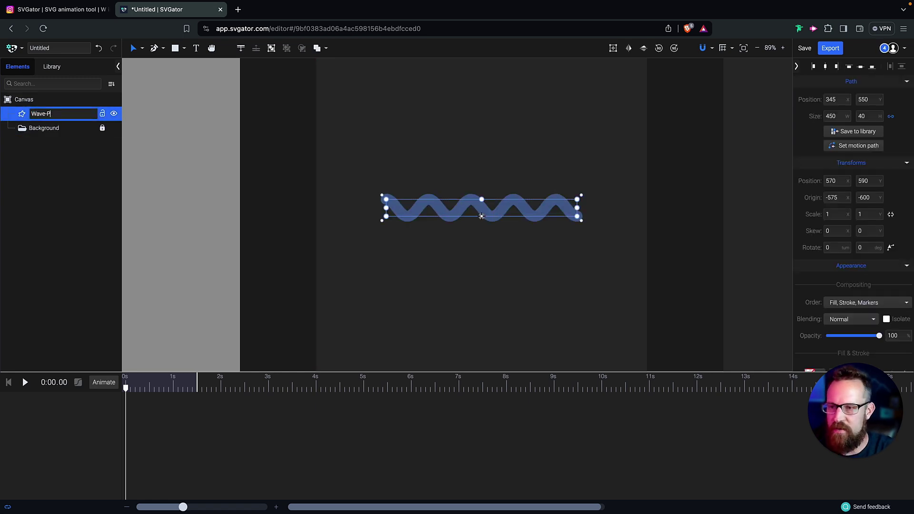
text(Background)
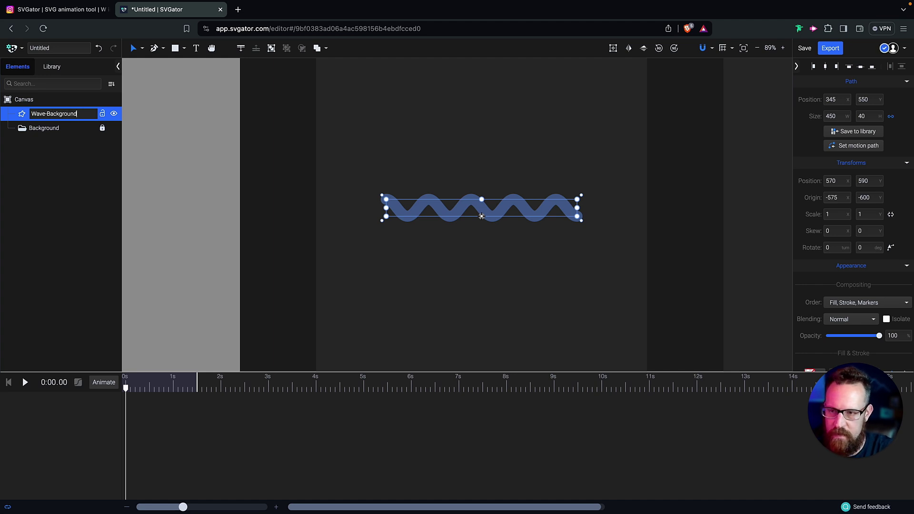
key(Return)
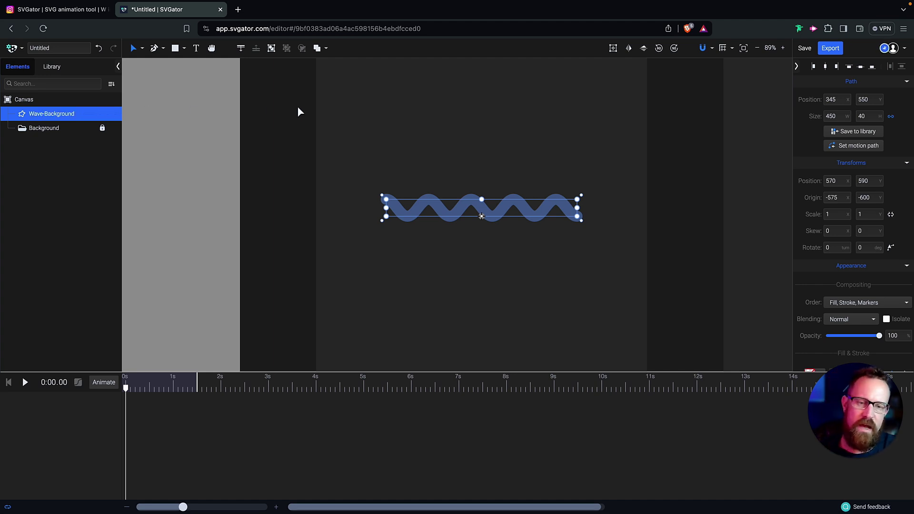
scroll(879, 265, down, 3)
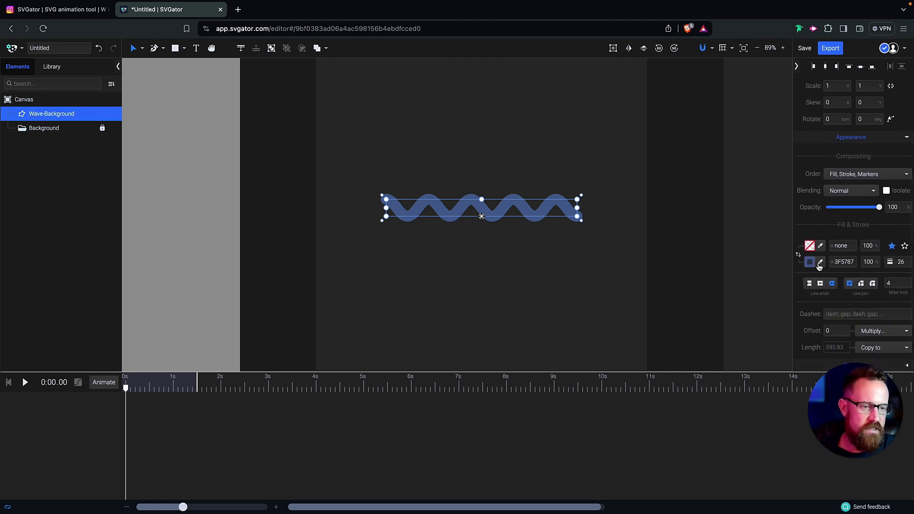
Eyedrop the canvas background into the wave's stroke and lighten it to #383938.
click(809, 262)
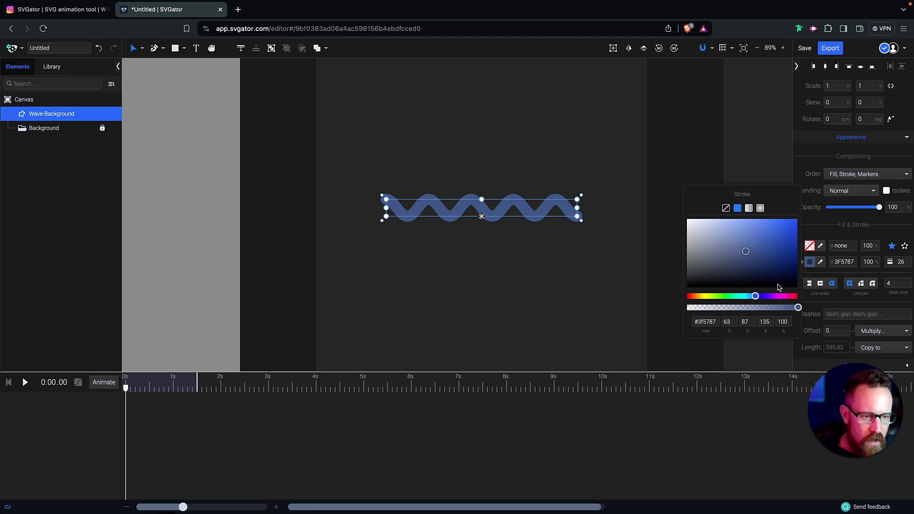
click(820, 262)
click(595, 162)
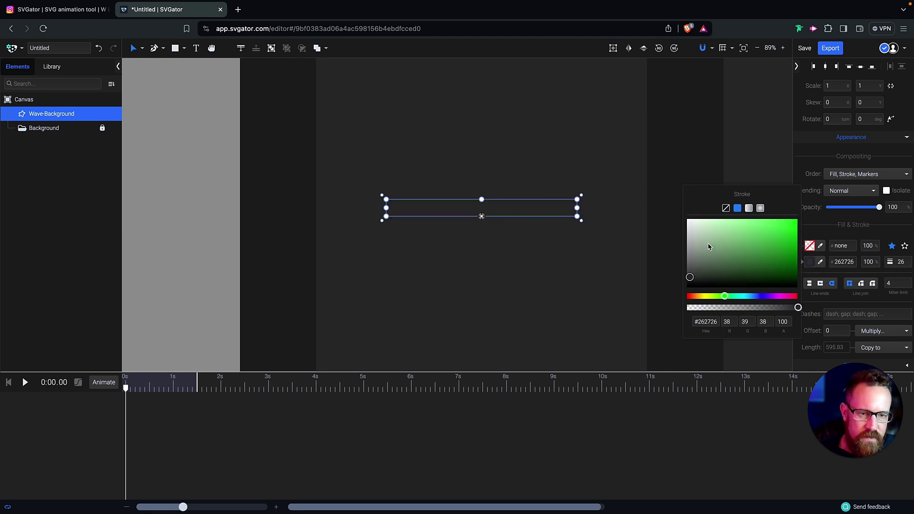
drag(689, 278, 689, 274)
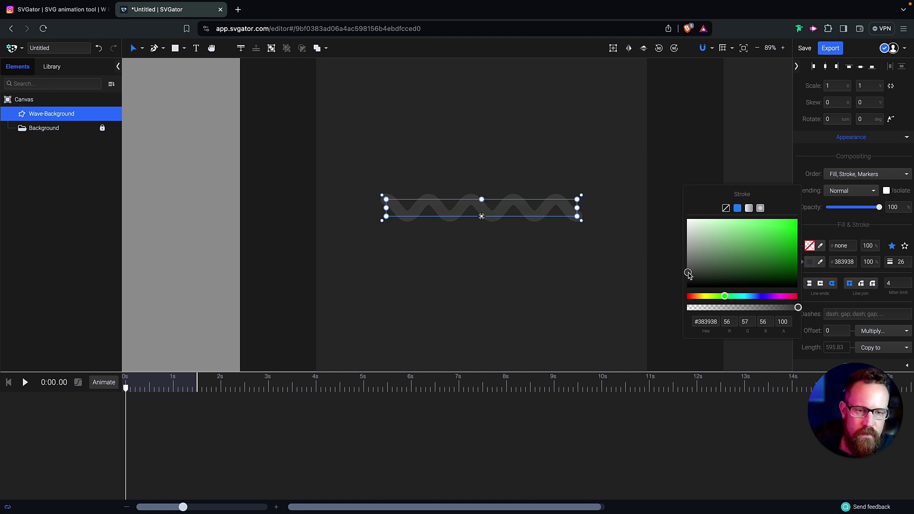
click(674, 243)
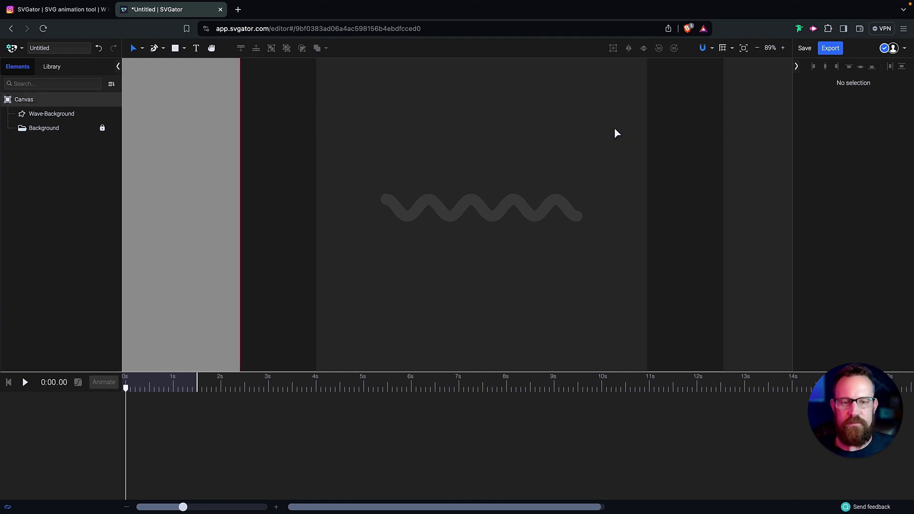
click(51, 114)
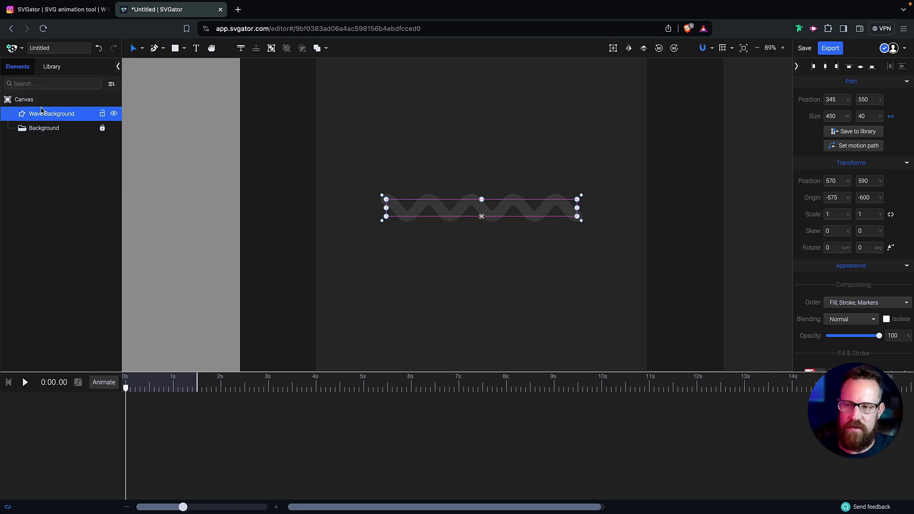
Duplicate Wave-Background with Ctrl+D and name the copy Wave-1.
key(Escape)
click(75, 115)
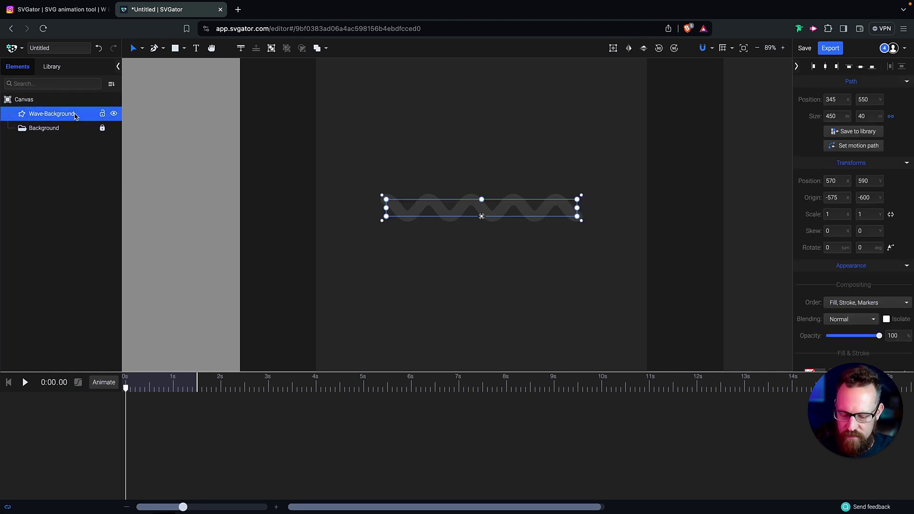
key(ctrl+d)
double_click(74, 115)
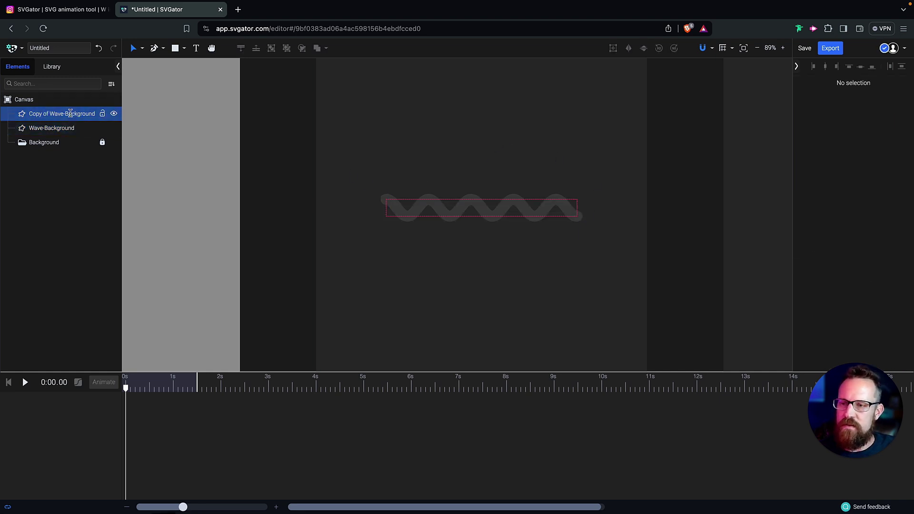
text(Wave)
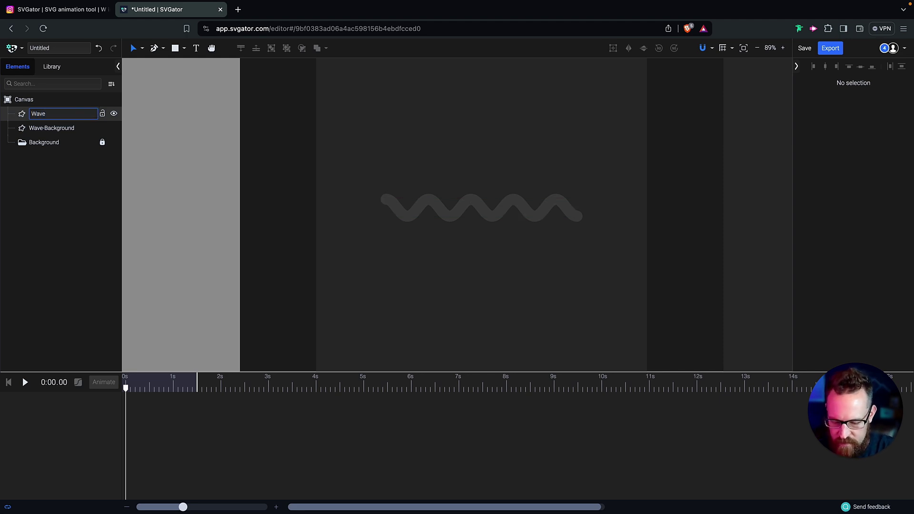
key(Return)
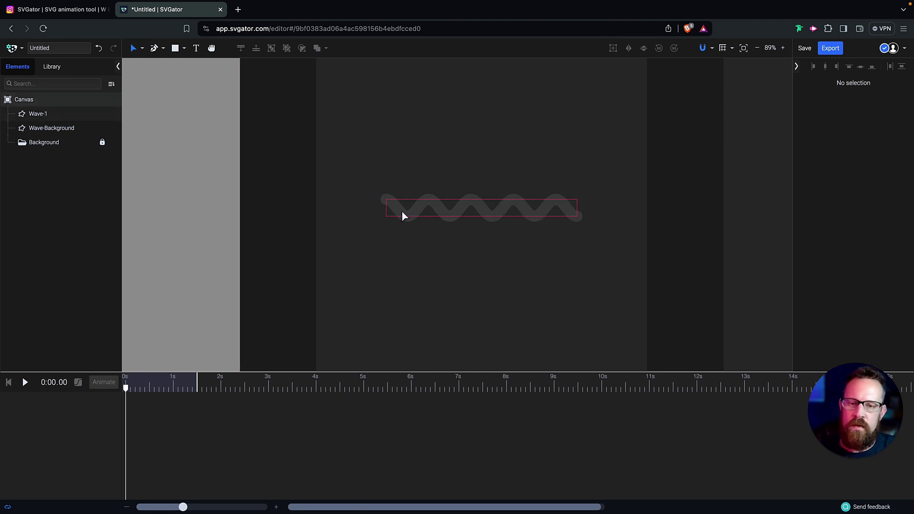
click(412, 215)
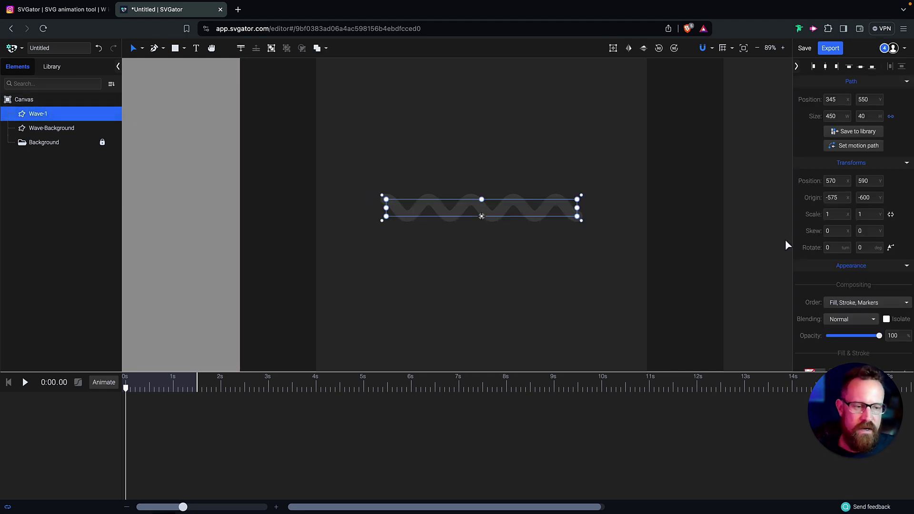
scroll(887, 272, down, 5)
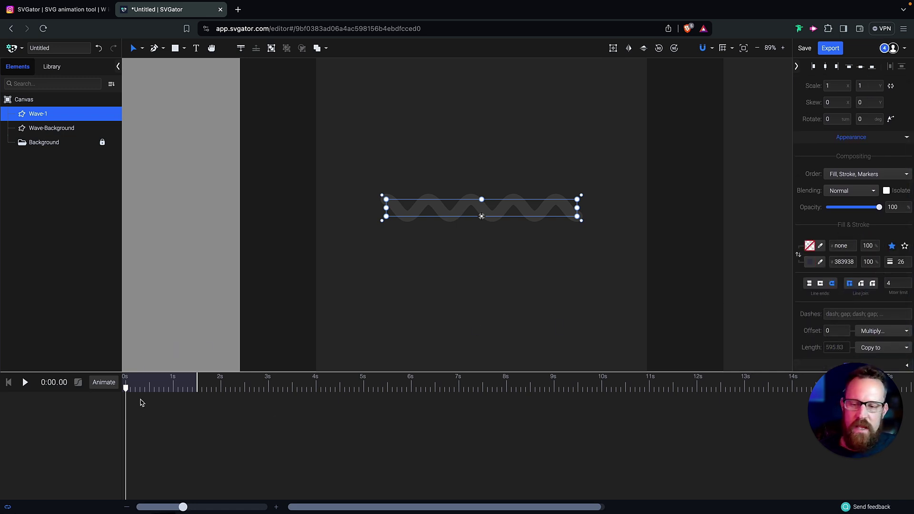
Add a Stroke offset keyframe at 0s to Wave-1 with offset 600 and dashes 350, 250.
click(104, 382)
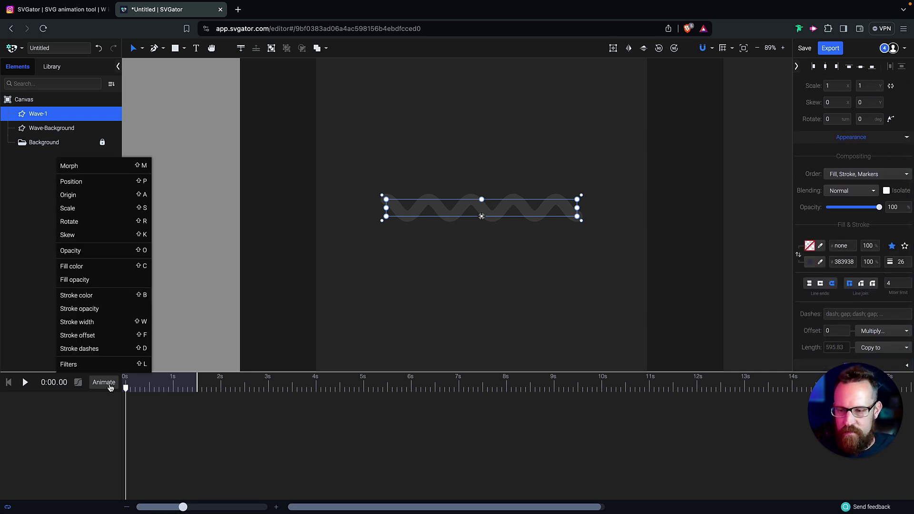
click(106, 337)
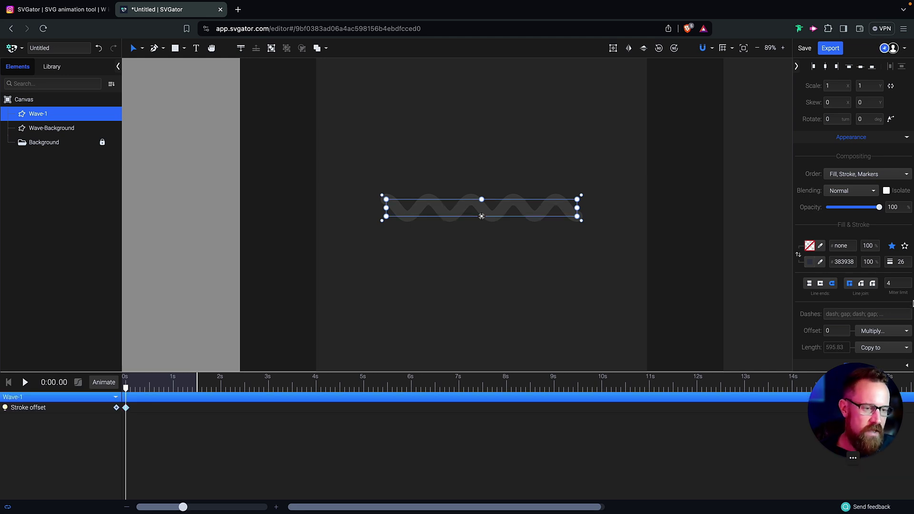
click(825, 330)
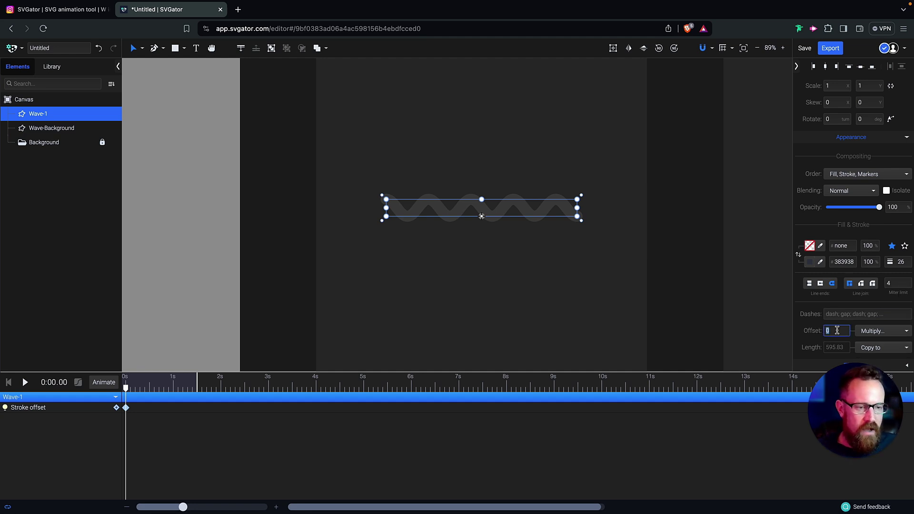
text(600)
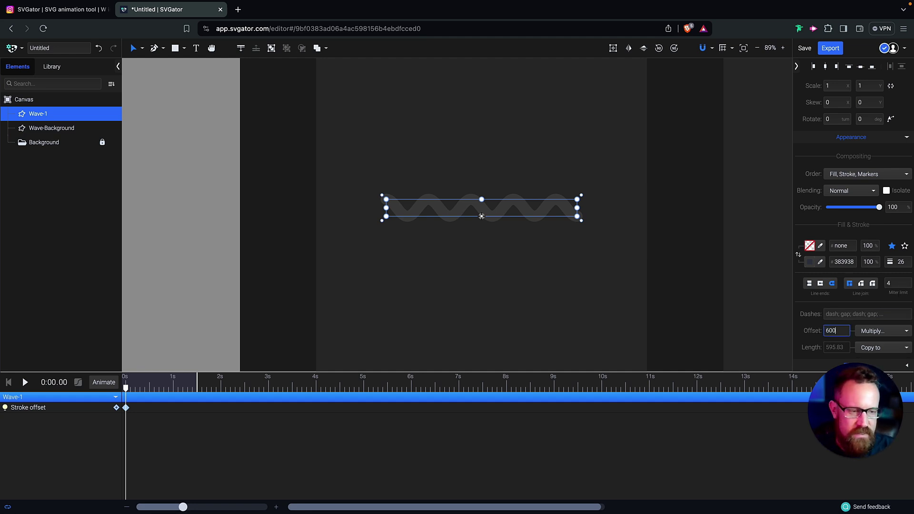
key(Return)
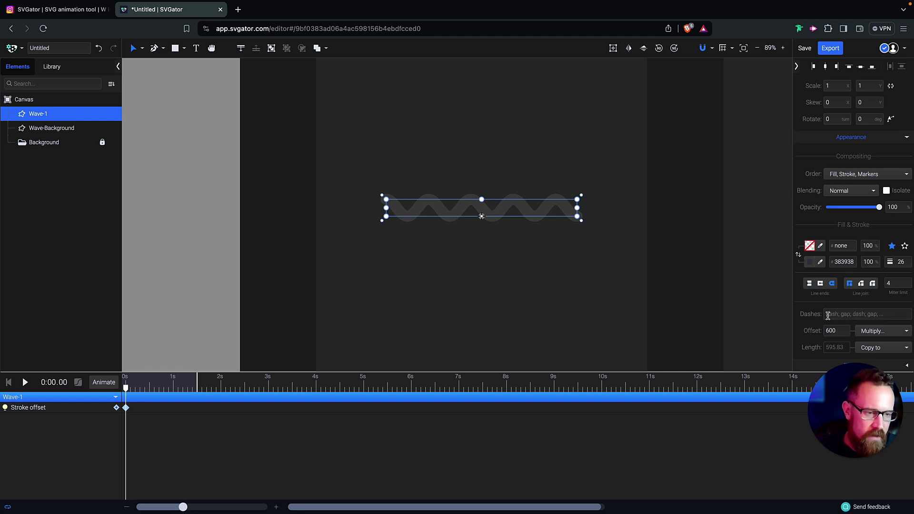
click(875, 315)
text(350)
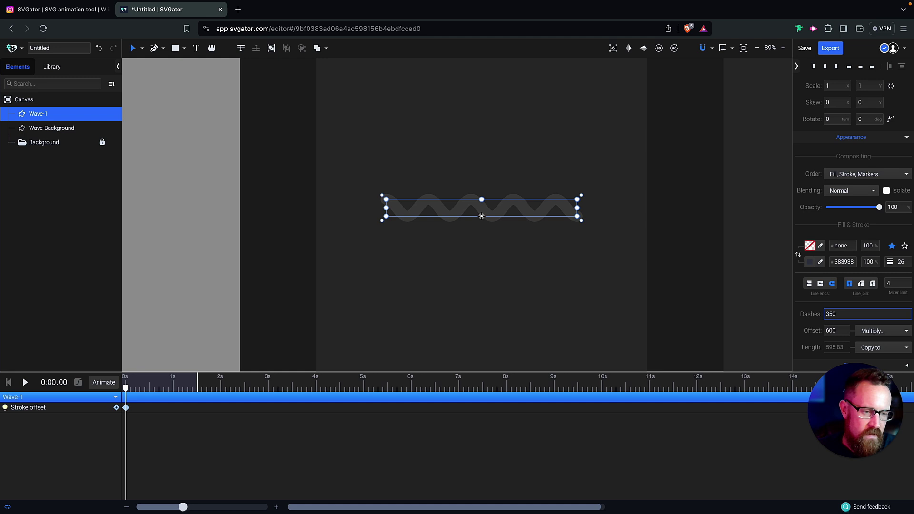
text(, 250)
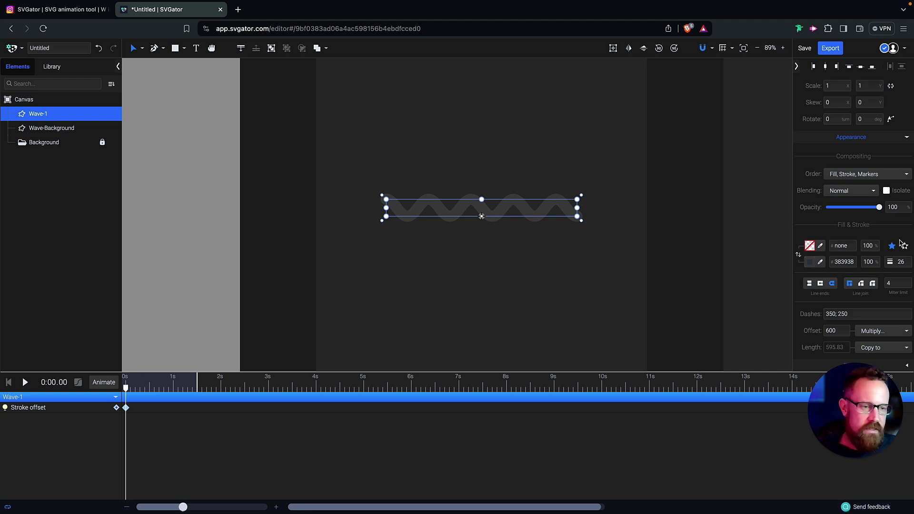
Recolour Wave-1's stroke to pale yellow-green #E9FF99.
click(811, 262)
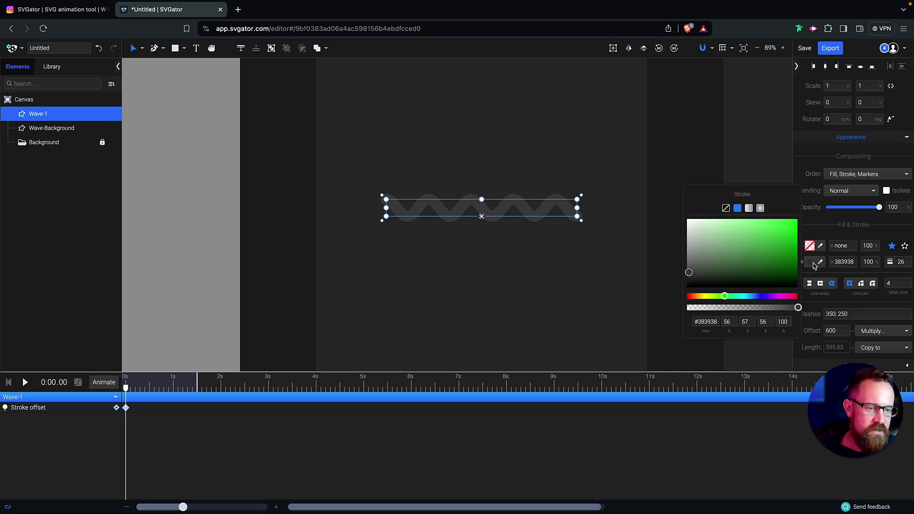
drag(723, 297, 712, 298)
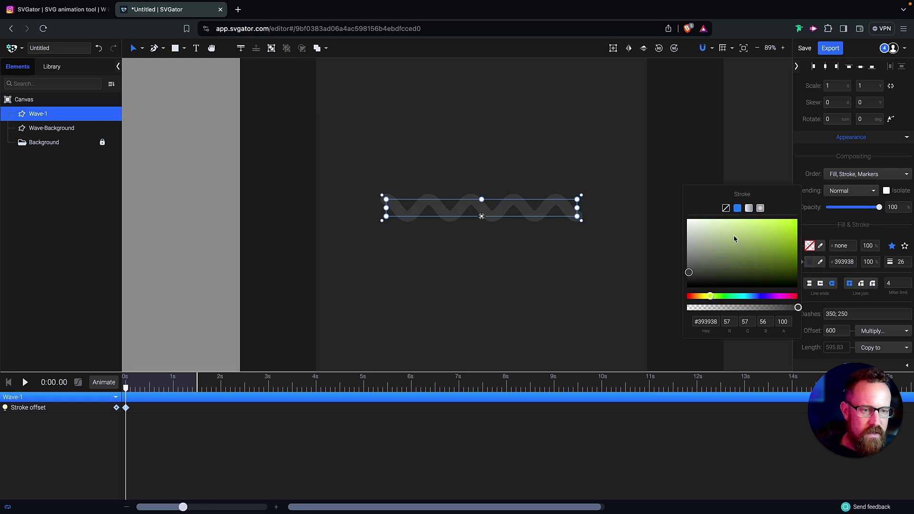
drag(745, 222, 732, 220)
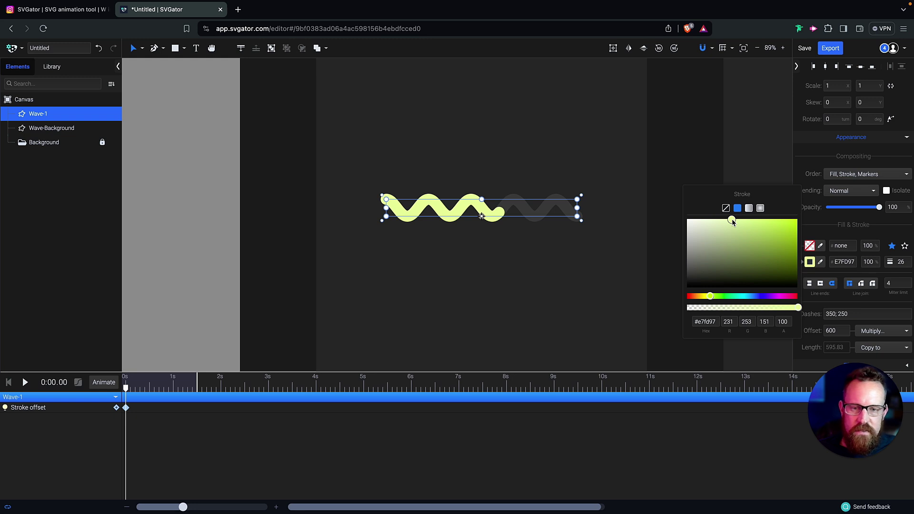
drag(733, 223, 731, 219)
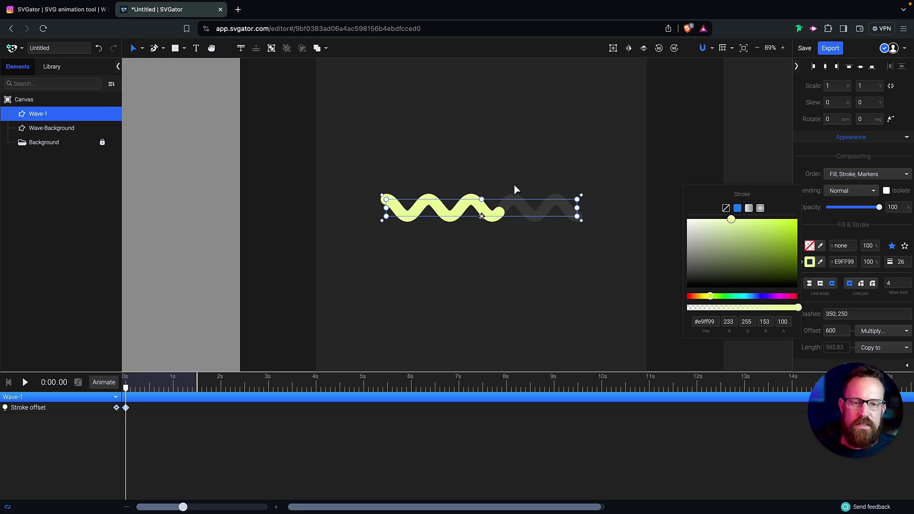
Add a second Stroke offset keyframe of 0 at 1.5 seconds on Wave-1.
click(538, 182)
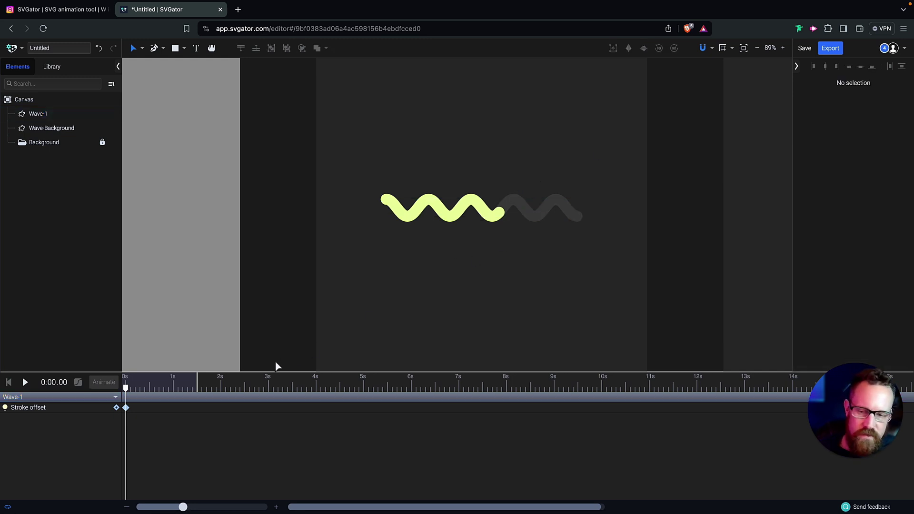
click(126, 409)
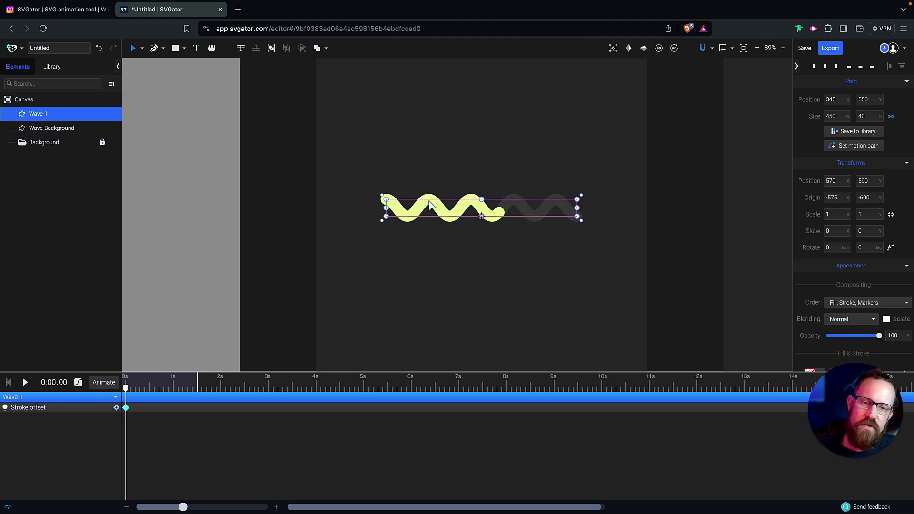
scroll(852, 281, down, 3)
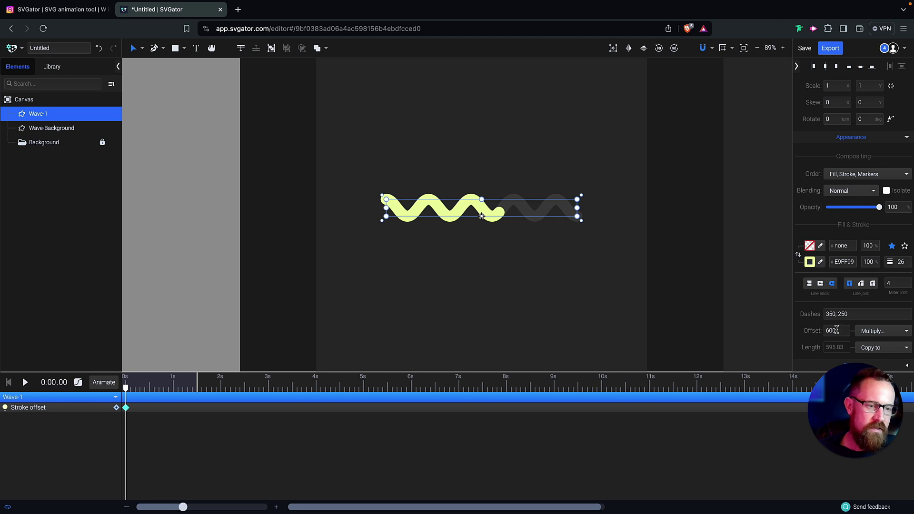
drag(128, 389, 200, 389)
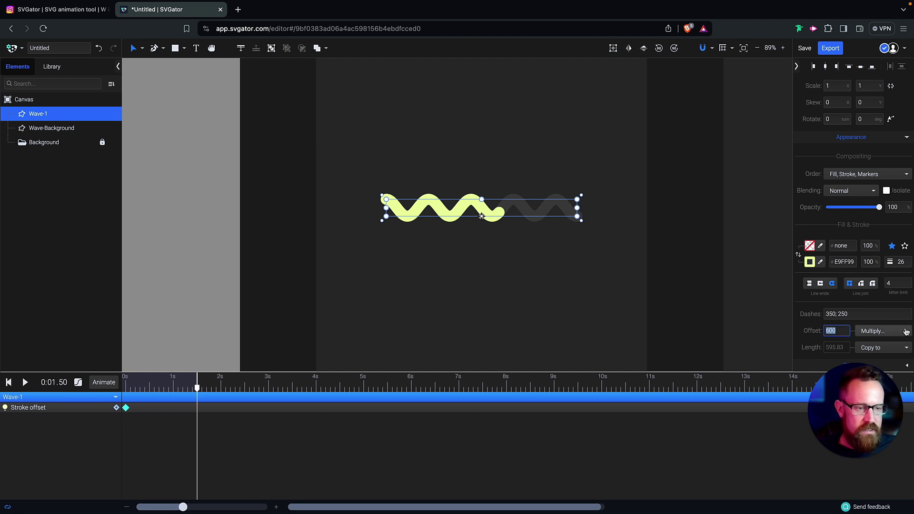
key(Return)
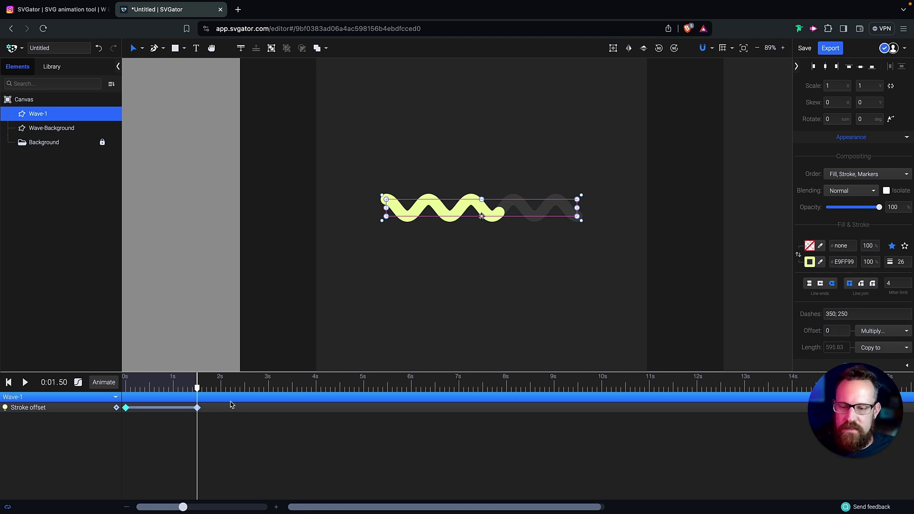
Preview the dash travelling along the wave, then return the playhead to 0.
key(space)
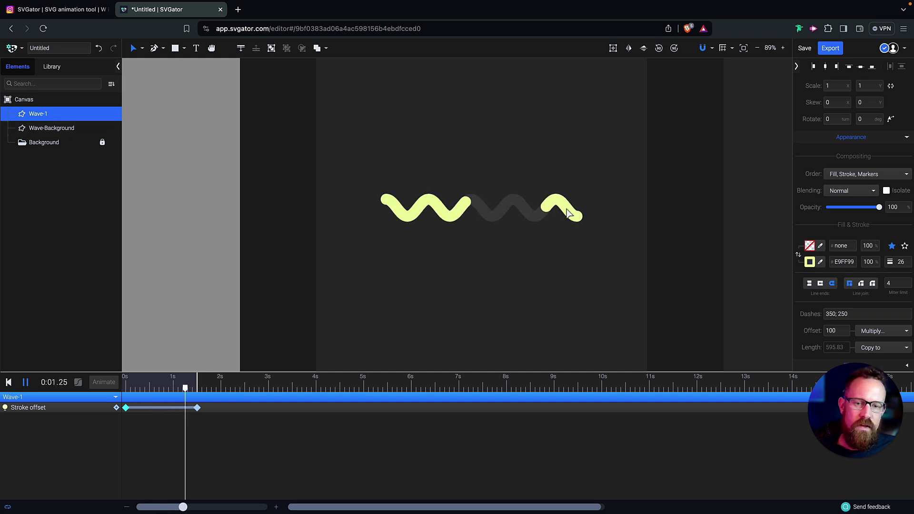
click(197, 406)
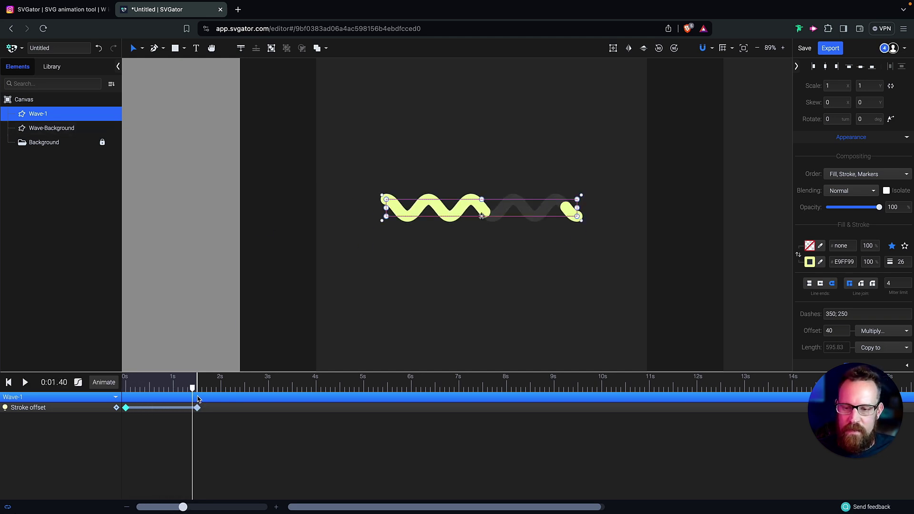
drag(193, 389, 117, 392)
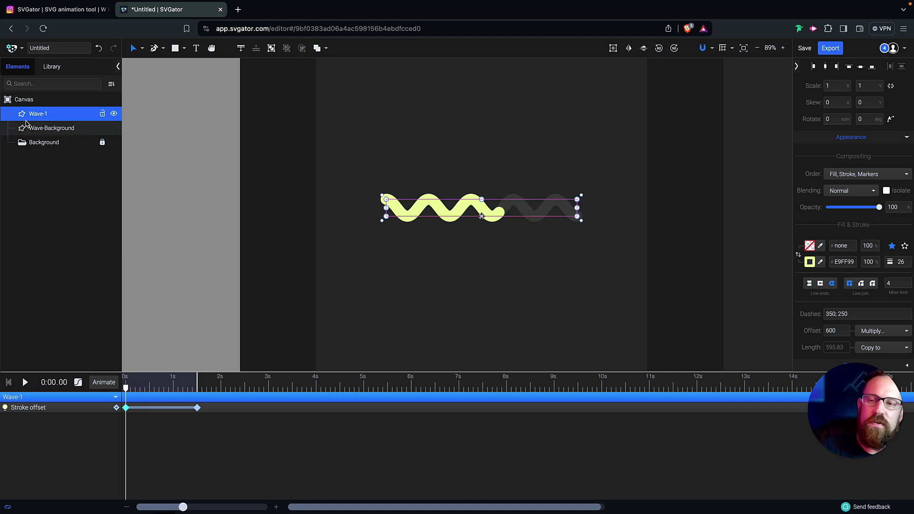
Duplicate Wave-1 with its animation and name the copy Wave-2.
key(Escape)
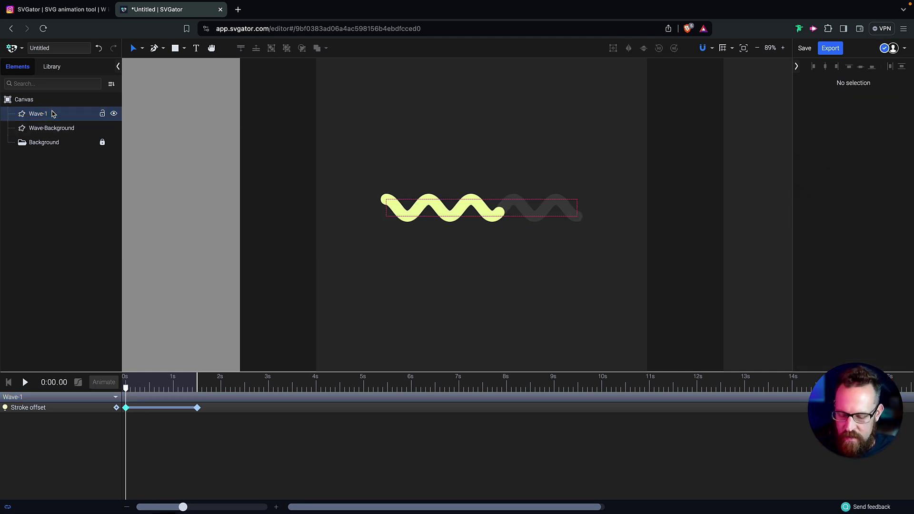
click(53, 114)
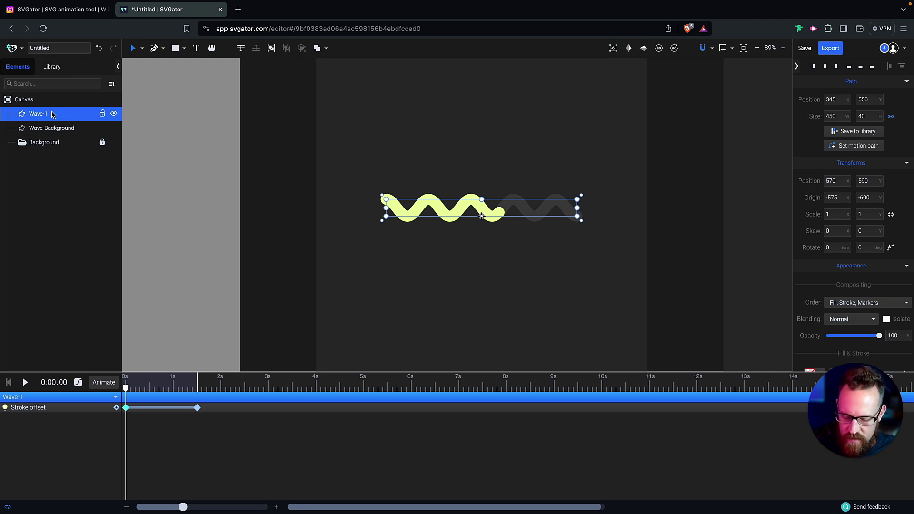
key(ctrl+d)
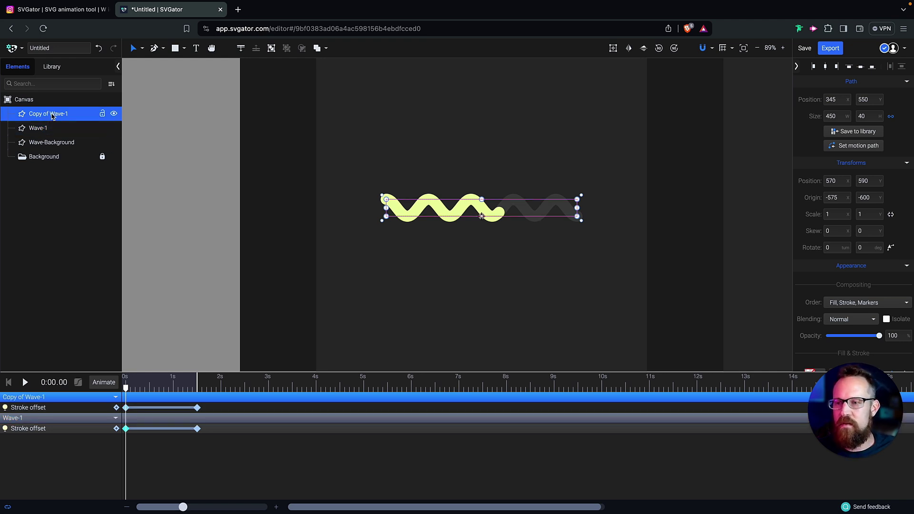
double_click(53, 114)
text(Wave-2)
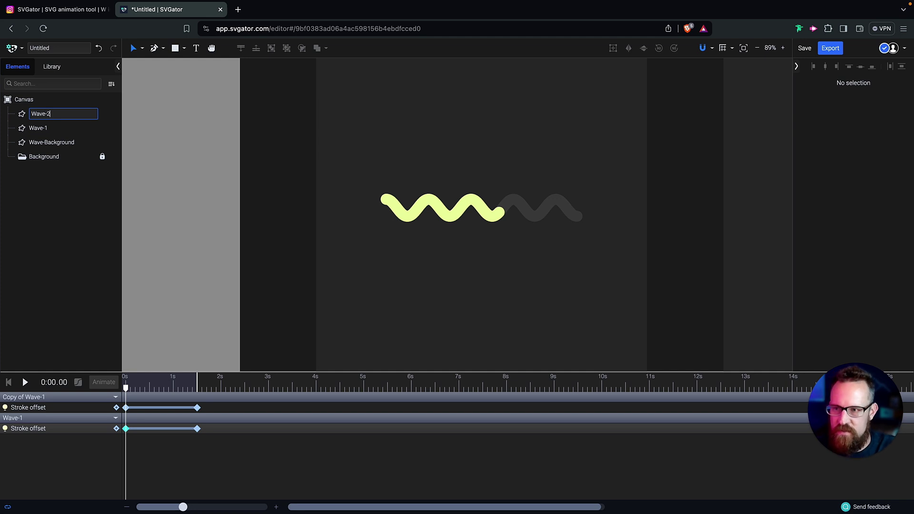
key(Return)
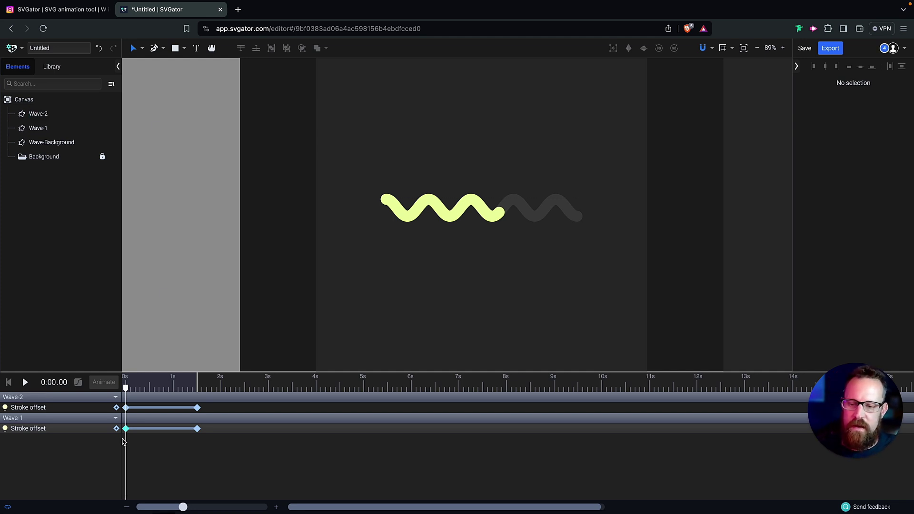
Make Wave-2's stroke a more saturated yellow-green.
click(469, 207)
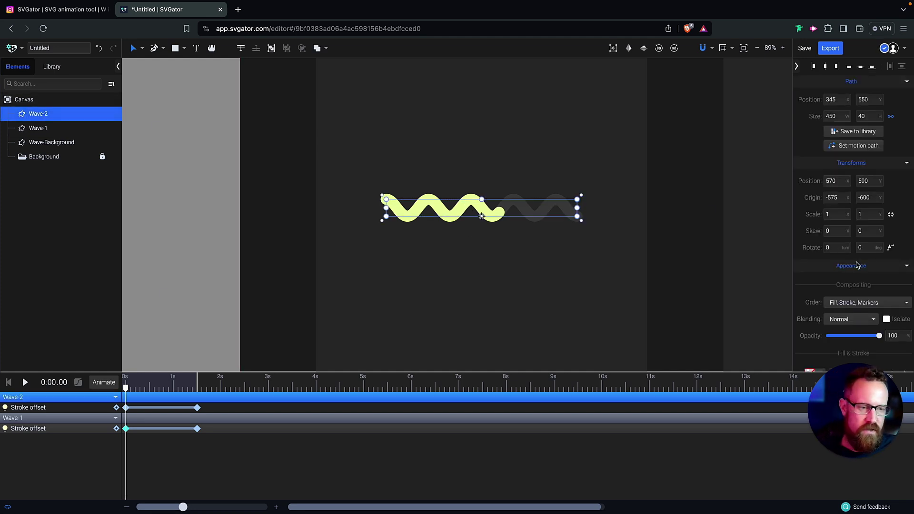
scroll(899, 285, down, 2)
scroll(899, 285, down, 2)
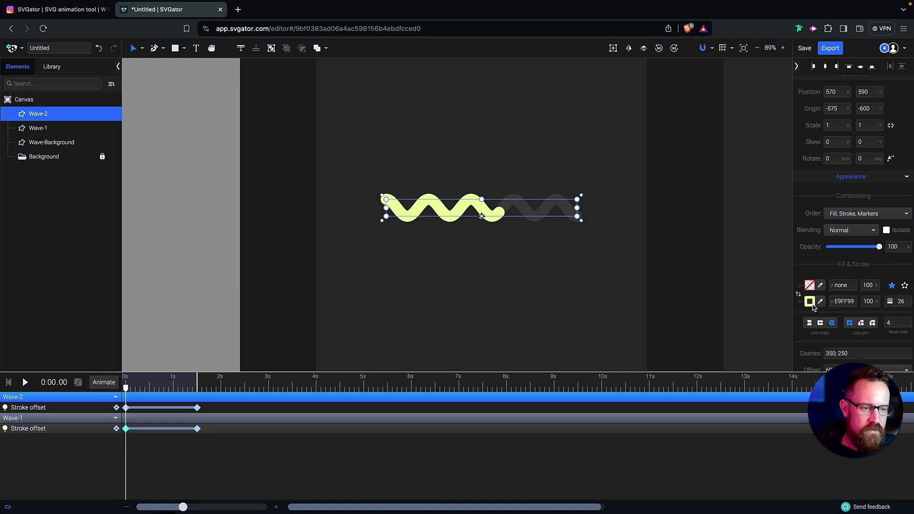
scroll(903, 303, down, 1)
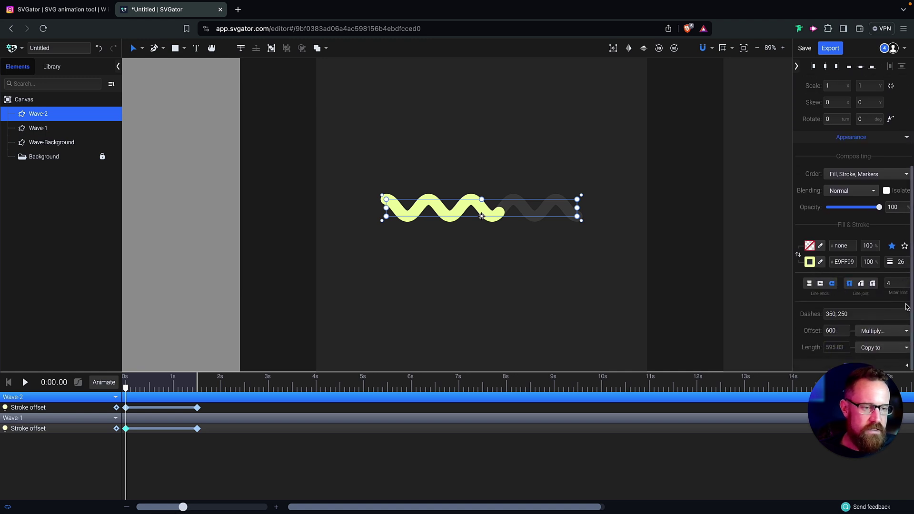
click(809, 262)
drag(731, 220, 755, 221)
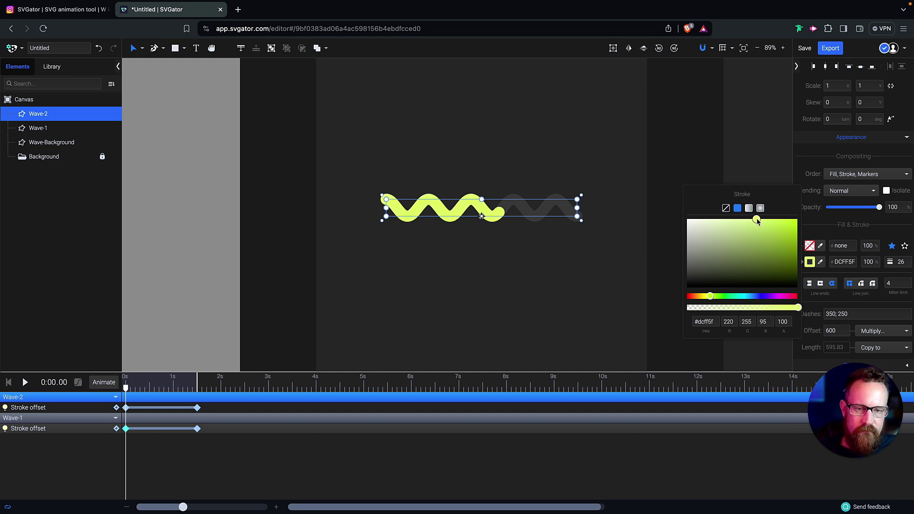
click(705, 182)
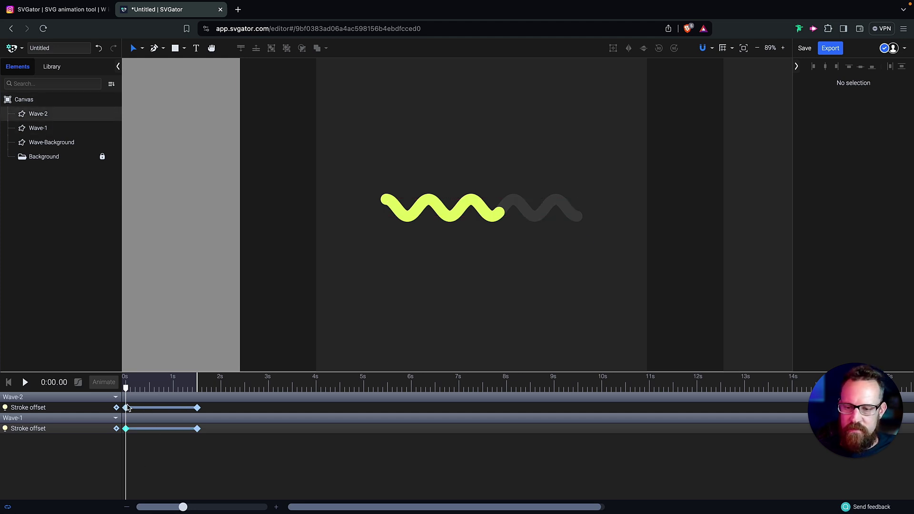
Change Wave-2's dash pattern to 200, 400.
click(126, 407)
scroll(879, 279, down, 3)
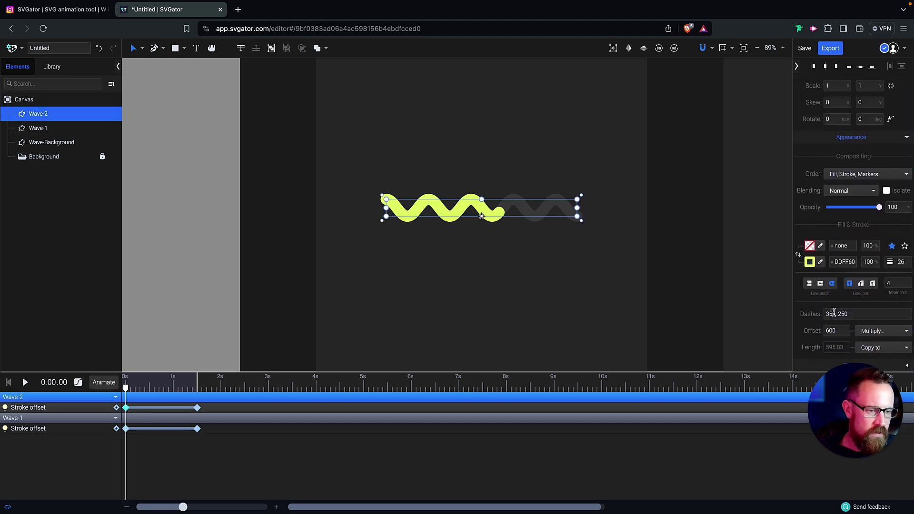
drag(833, 312, 824, 312)
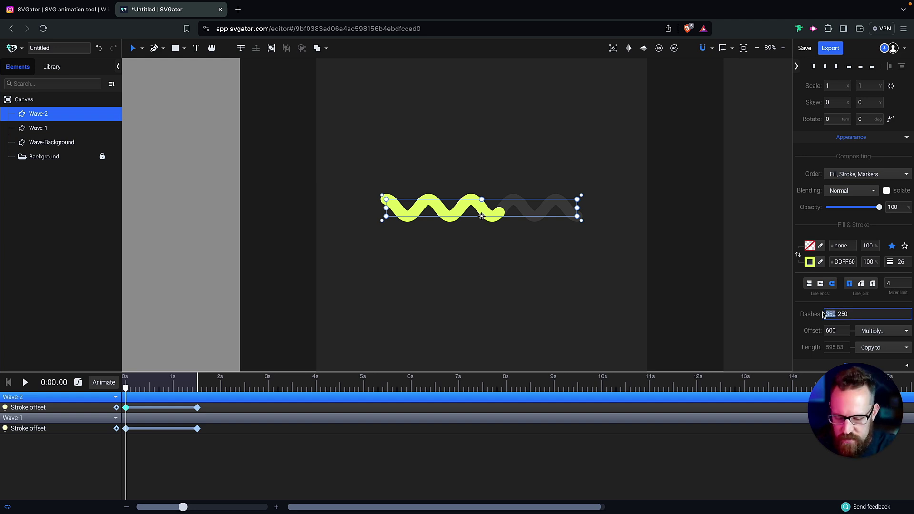
text(20)
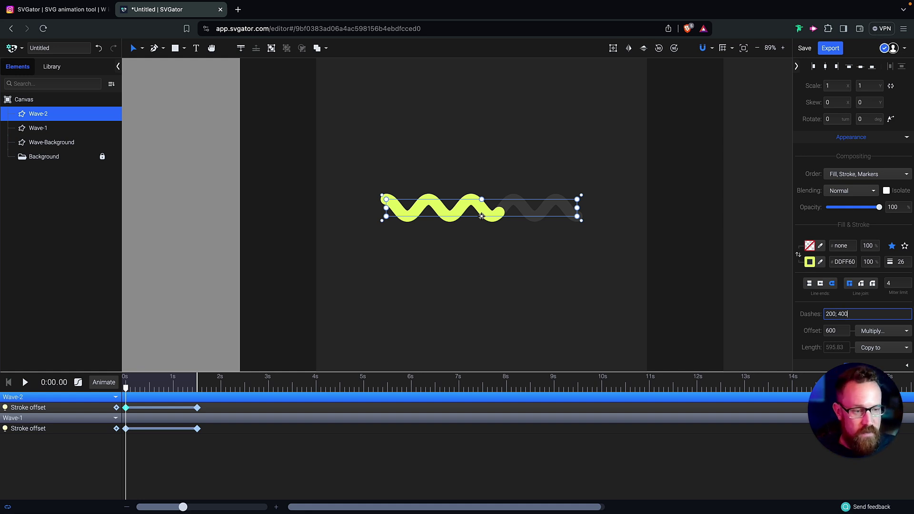
key(Return)
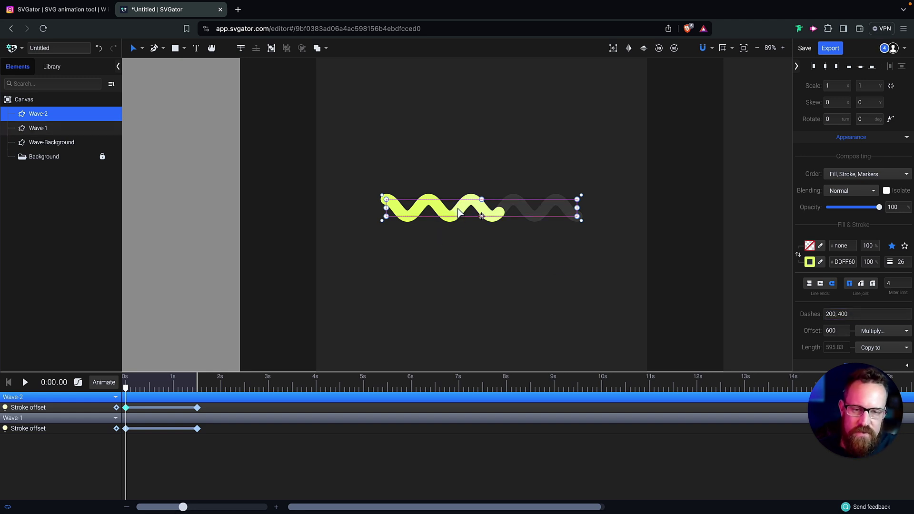
Preview the animation with the new dashes and rewind the playhead to the start.
key(Escape)
key(space)
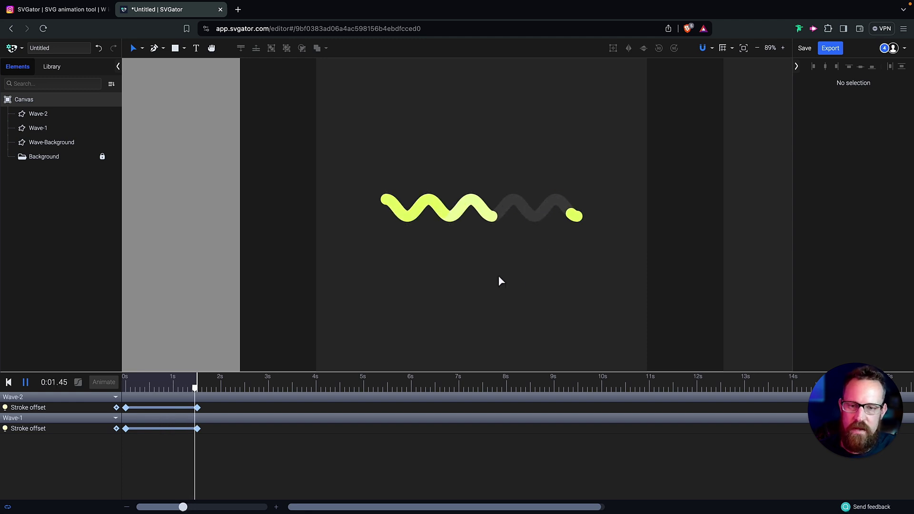
key(space)
drag(185, 390, 126, 389)
Nudge Wave-2's stroke colour to #D8FD50.
click(402, 209)
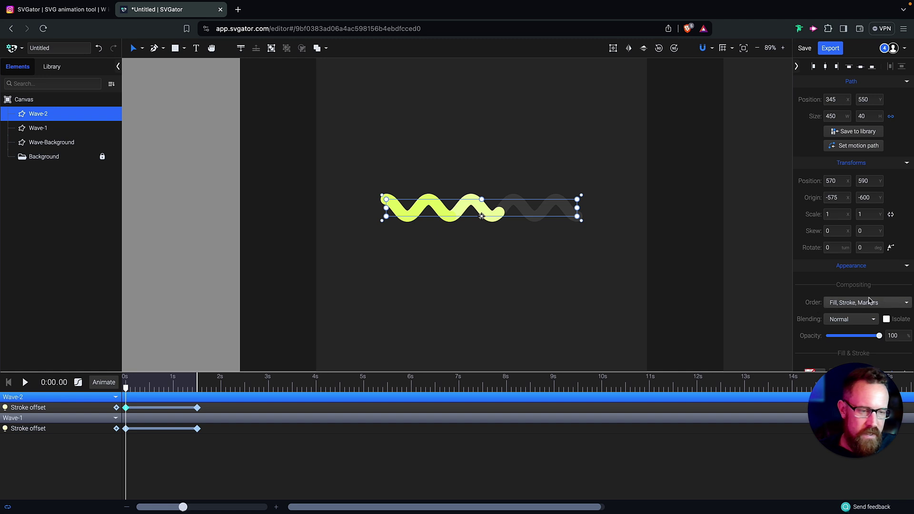
scroll(851, 238, down, 3)
click(809, 284)
click(757, 242)
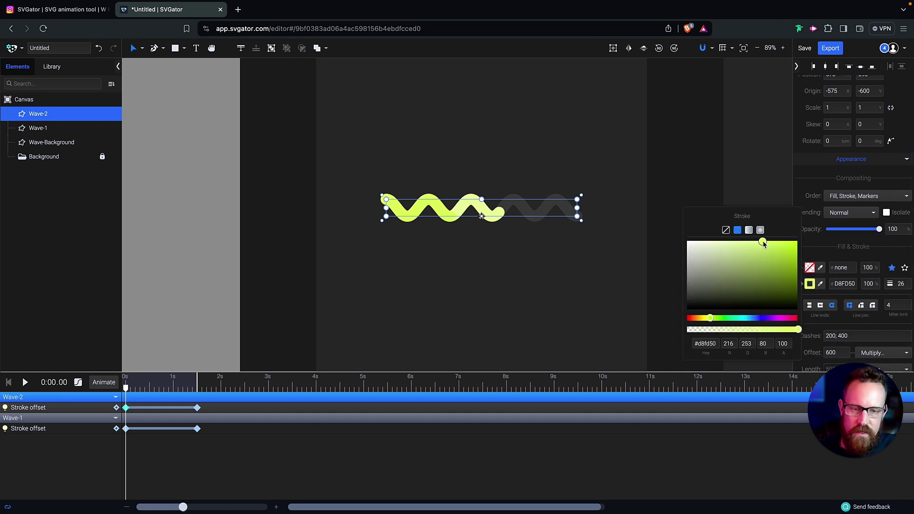
click(569, 291)
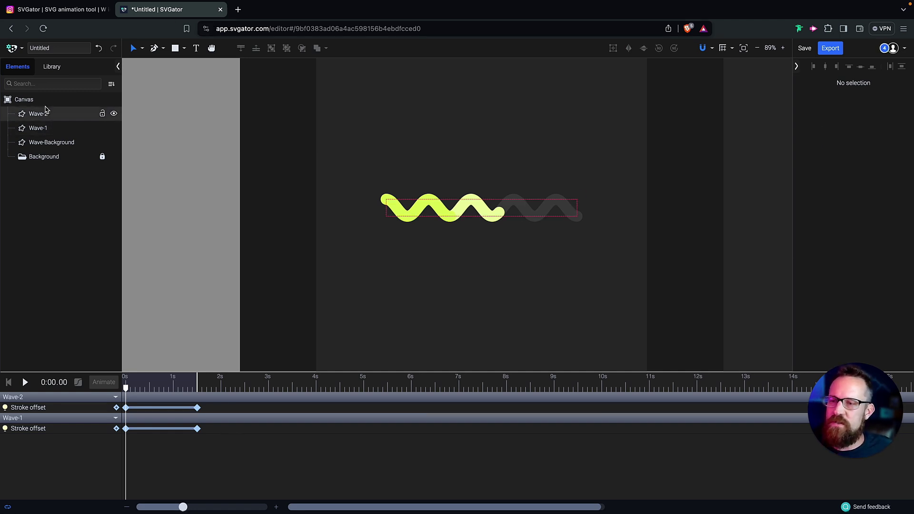
Duplicate Wave-2 and name the copy Wave-3.
click(48, 116)
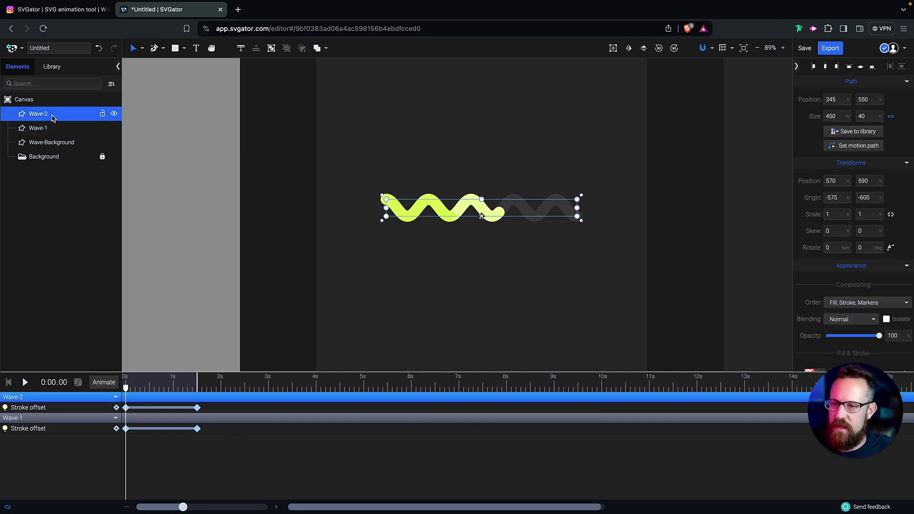
key(ctrl+d)
double_click(63, 114)
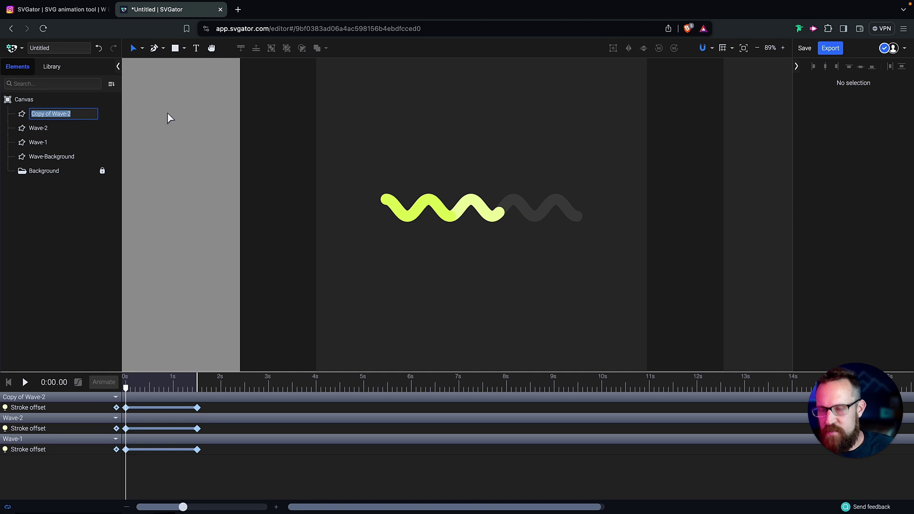
text(WB)
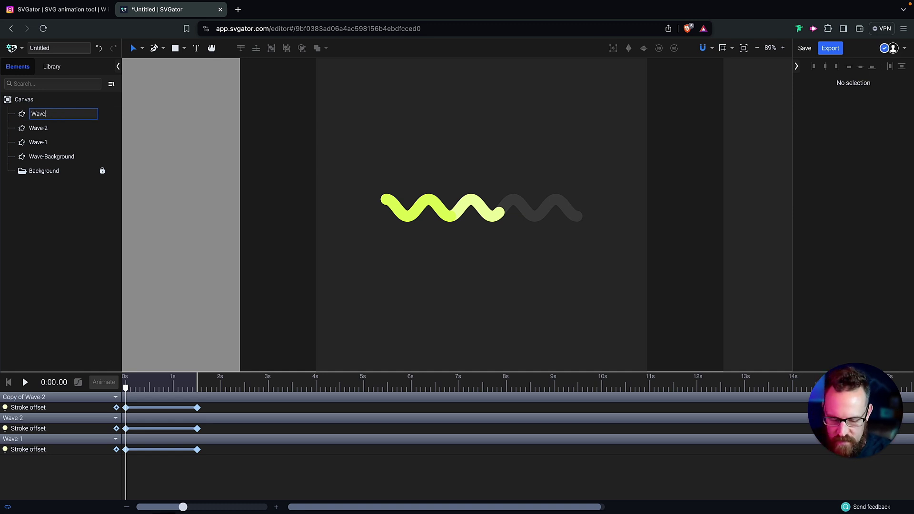
key(Return)
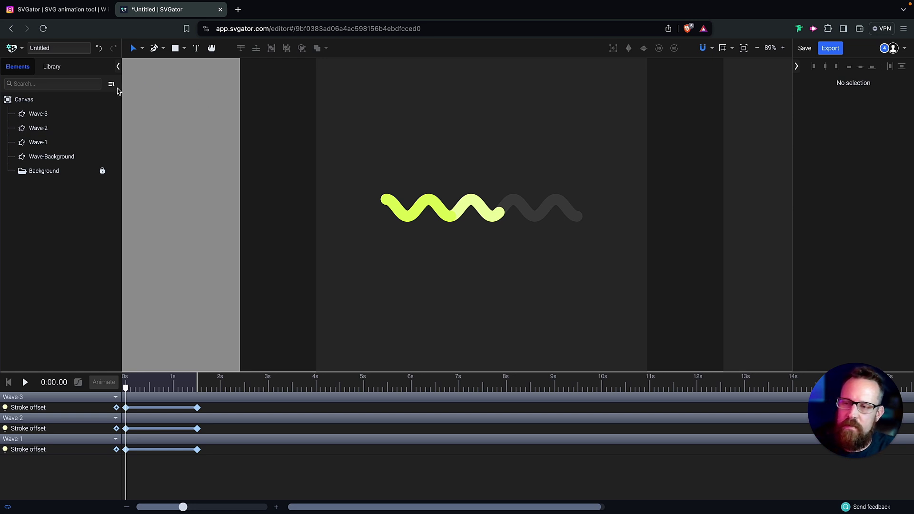
Give Wave-3 a greener #BAEA0C stroke.
click(69, 113)
scroll(911, 271, down, 3)
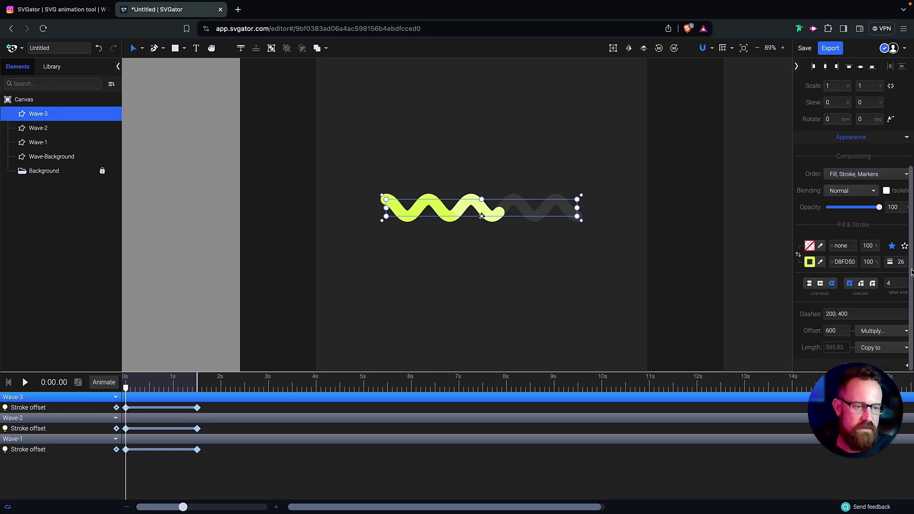
click(809, 261)
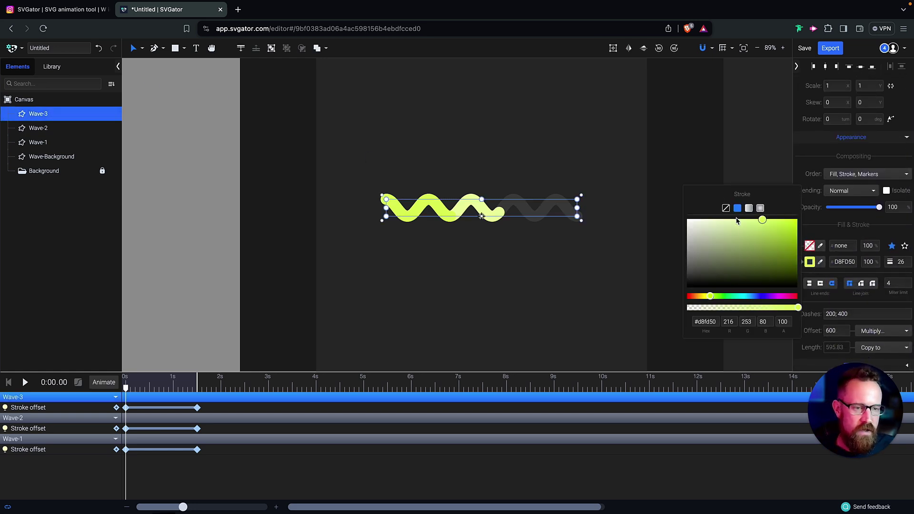
drag(762, 222, 791, 227)
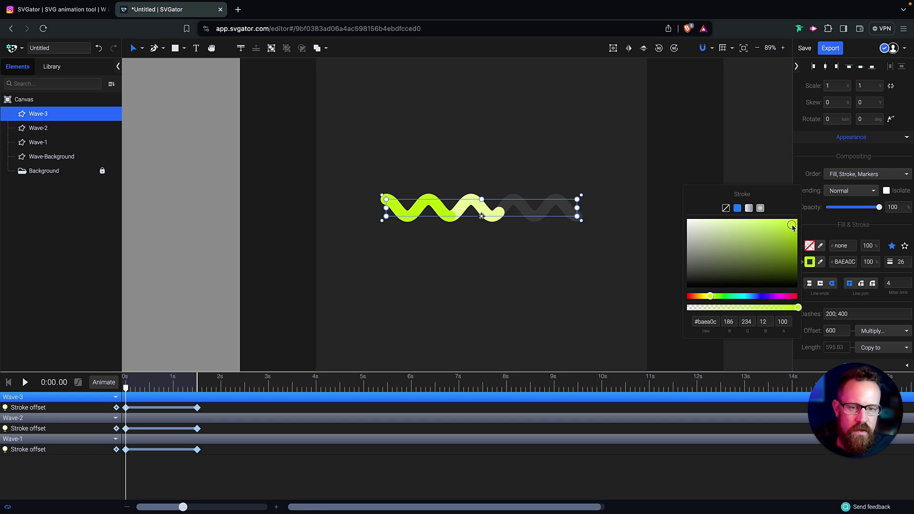
click(861, 231)
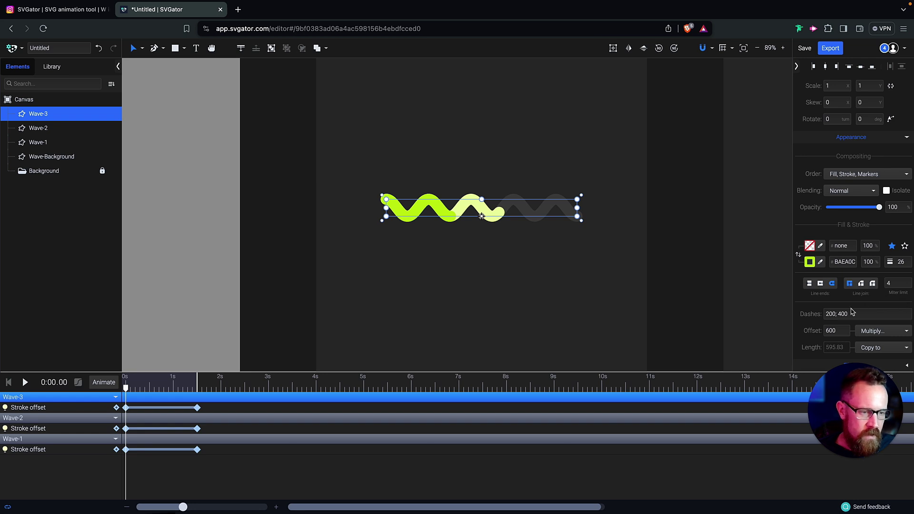
Set Wave-3's dashes to 100, 500 and preview all three waves animating.
double_click(834, 313)
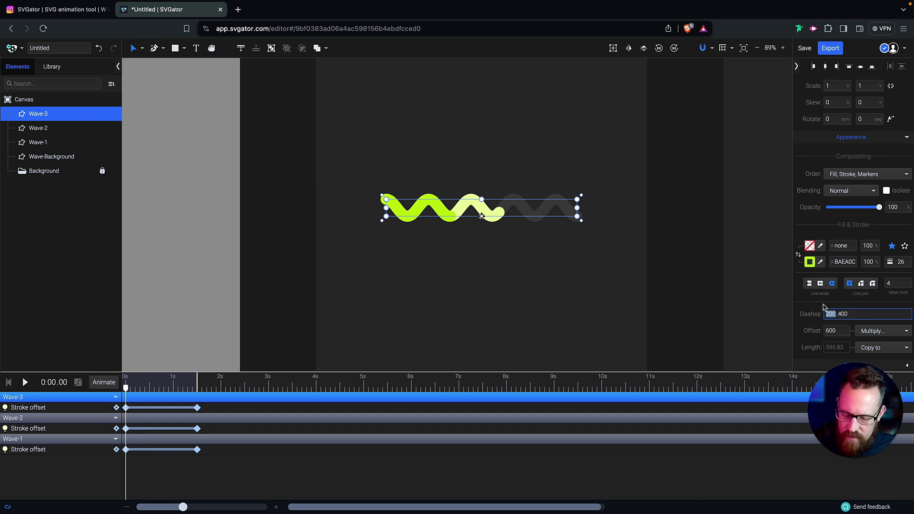
text(100)
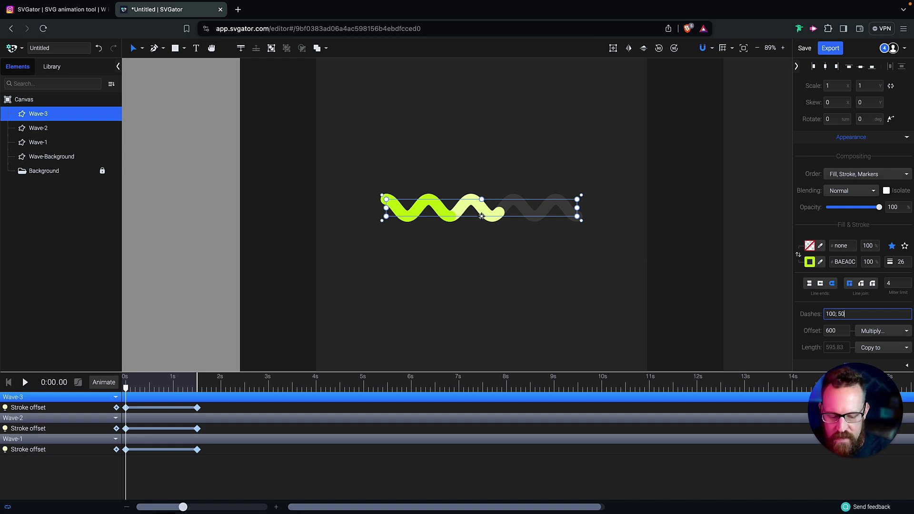
click(481, 216)
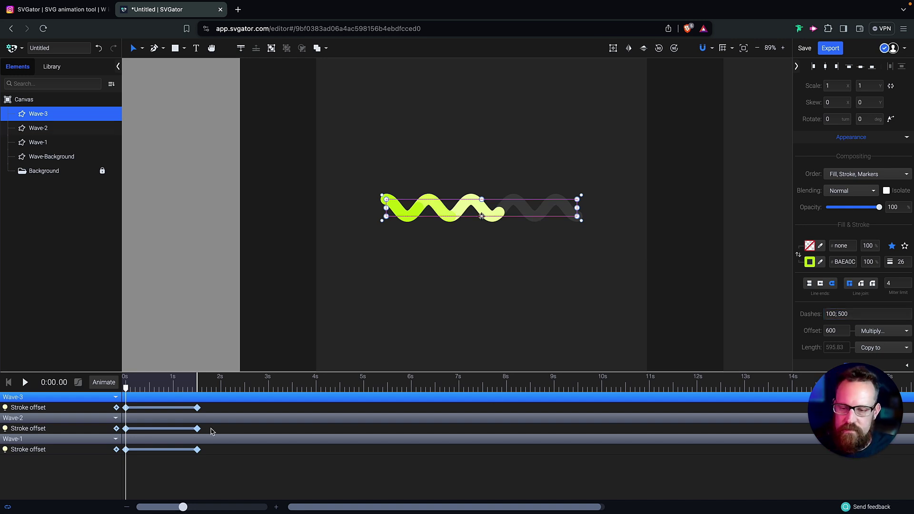
click(297, 438)
key(space)
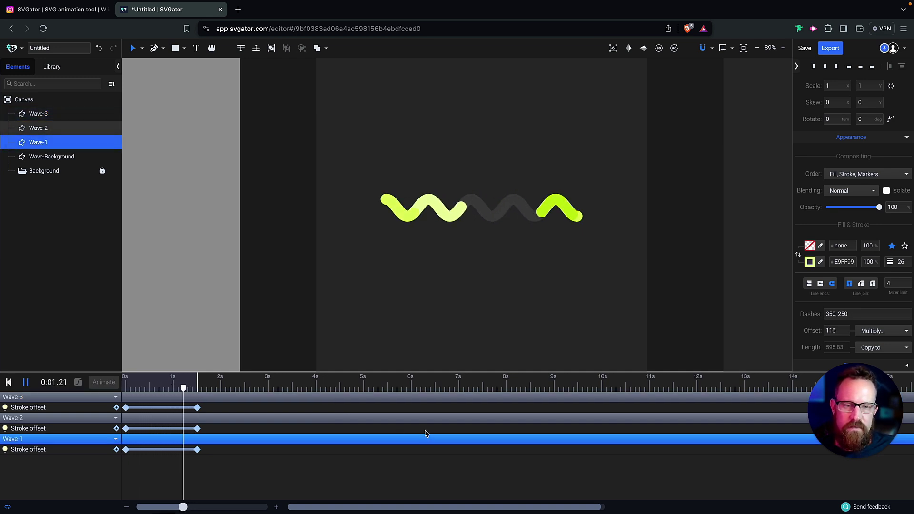
key(space)
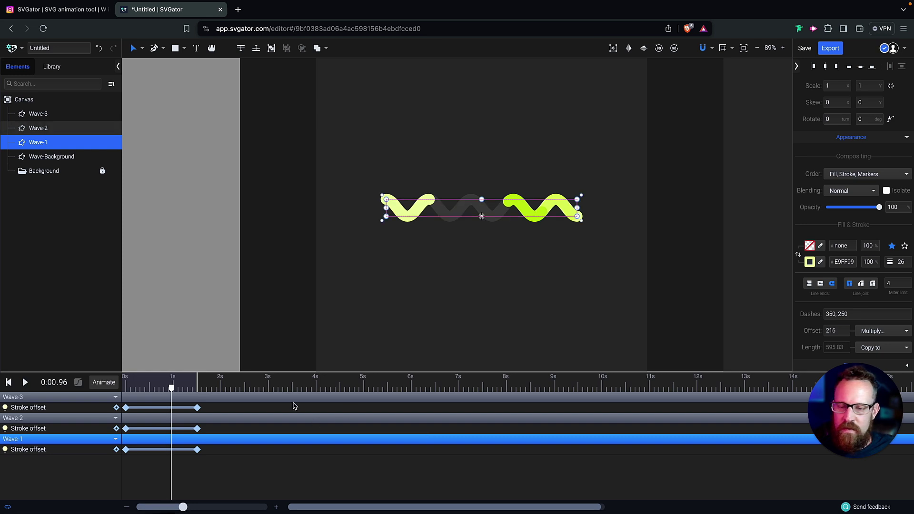
drag(167, 389, 125, 388)
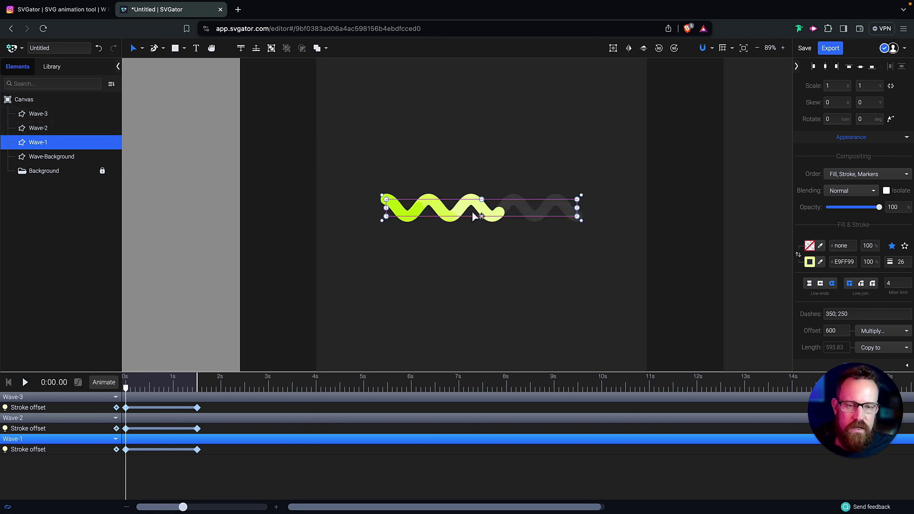
key(space)
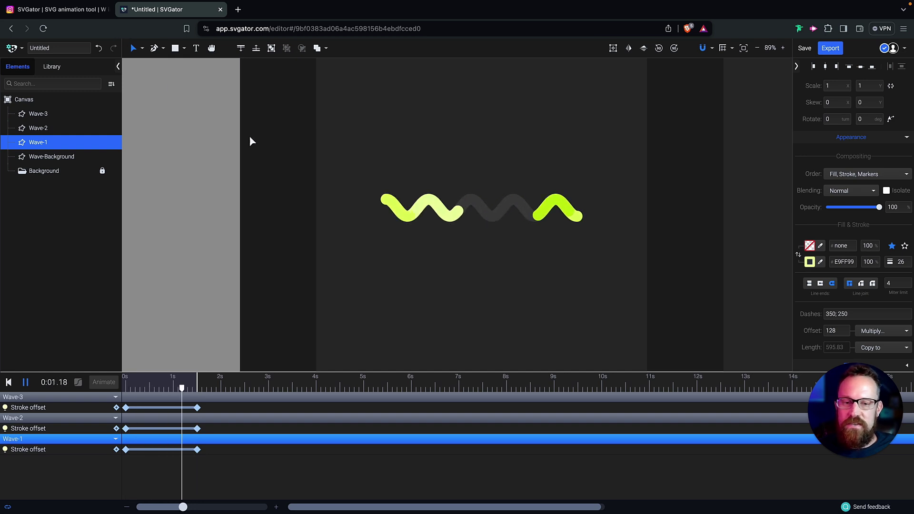
key(space)
Switch to the Instagram tab showing SVGator's animated W logo reel.
key(ctrl+shift+Tab)
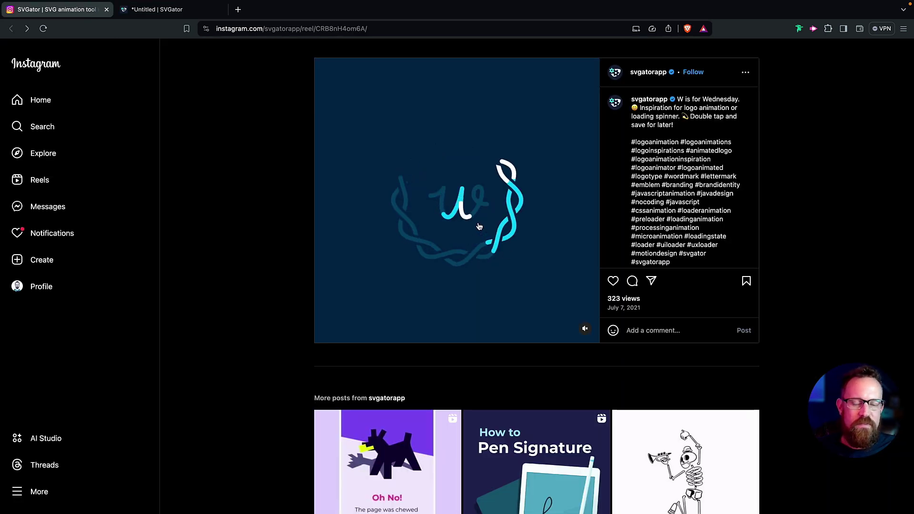